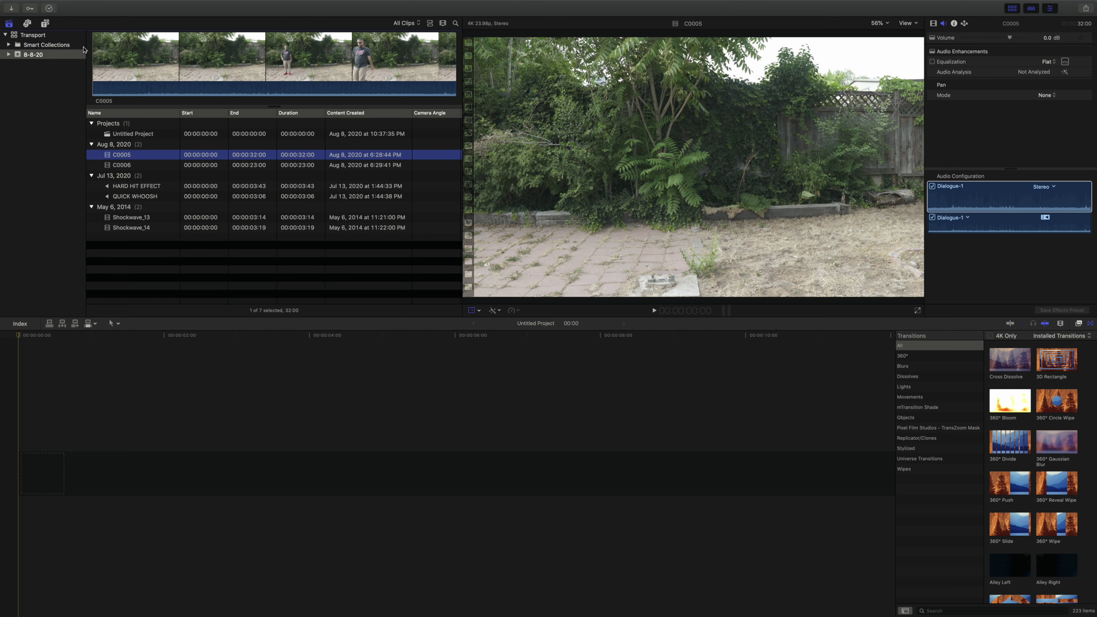
Skim and play through the C0005 take in the viewer
{"action": "mouse_move", "coordinate": [103, 69]}
{"action": "left_mouse_down"}
{"action": "mouse_move", "coordinate": [124, 73]}
{"action": "mouse_move", "coordinate": [101, 75]}
{"action": "left_mouse_up"}
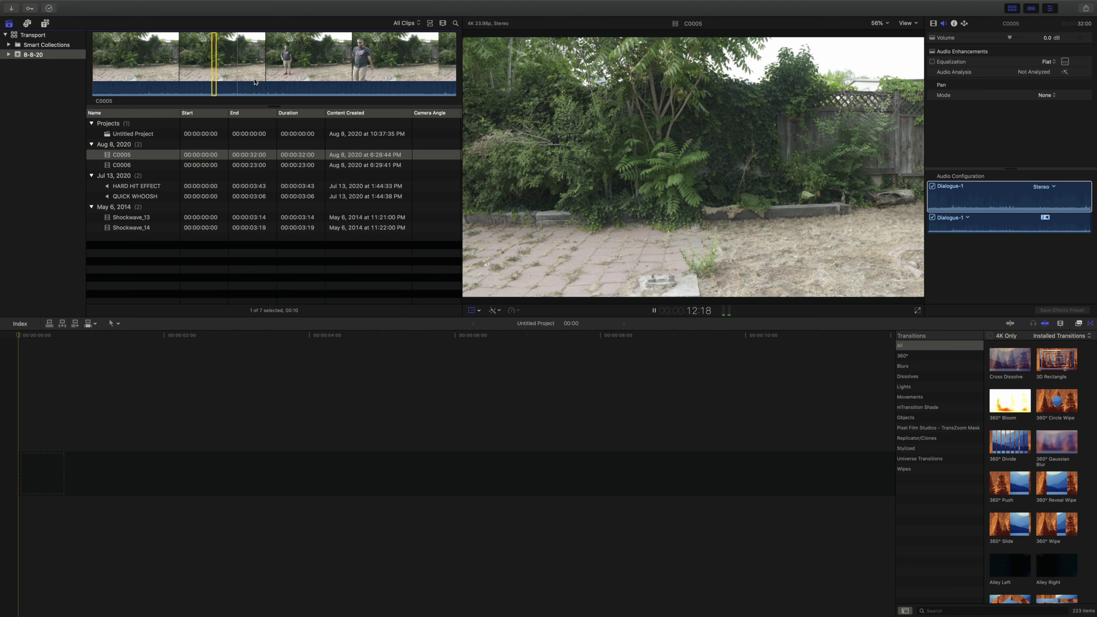
{"action": "key", "text": "XF86AudioMute"}
{"action": "left_click", "coordinate": [274, 81]}
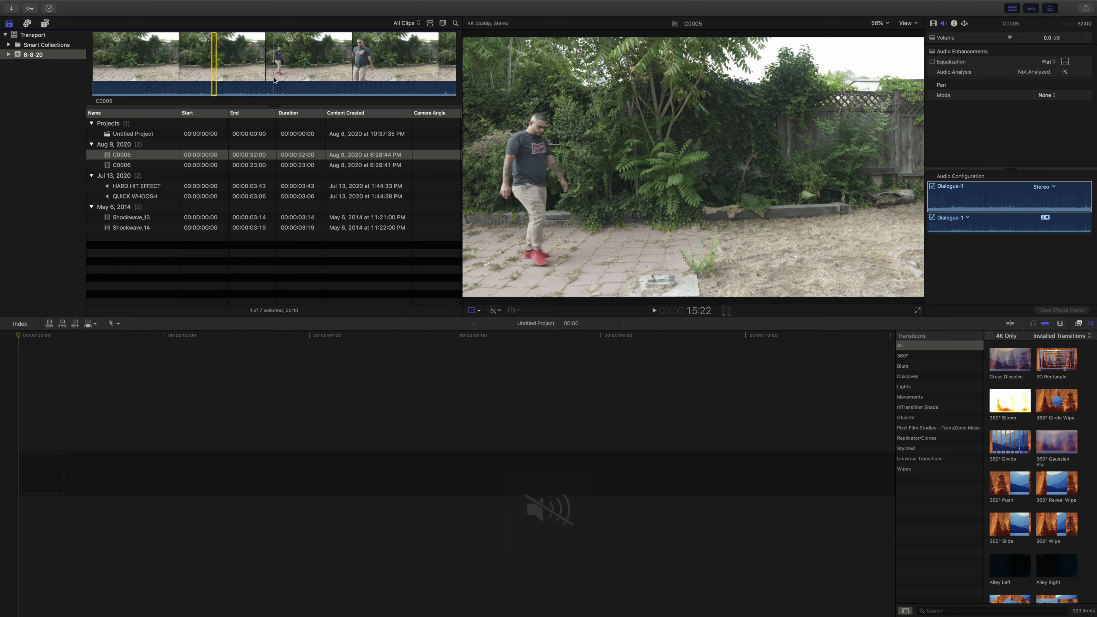
{"action": "key", "text": "space"}
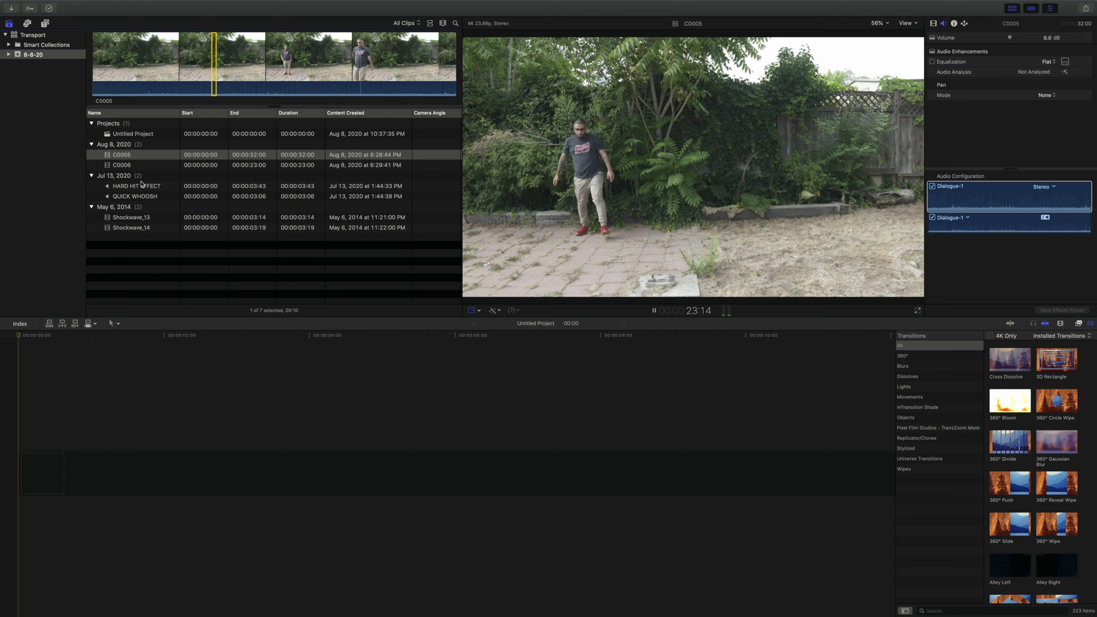
Load and play the C0006 take, then stop and select it
{"action": "left_click", "coordinate": [130, 164]}
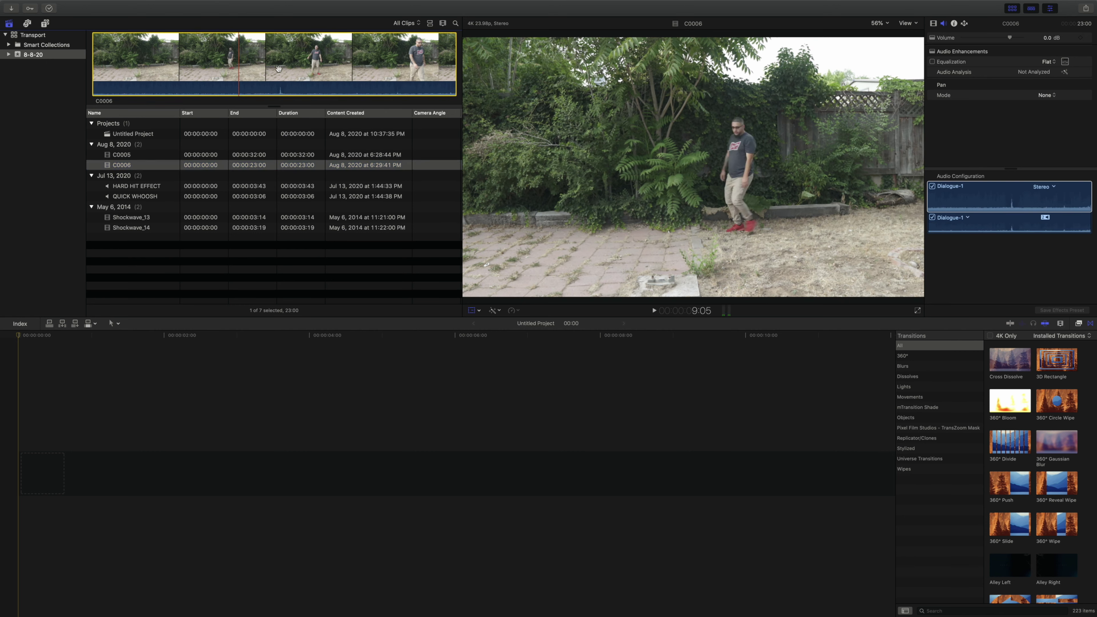
{"action": "key", "text": "space"}
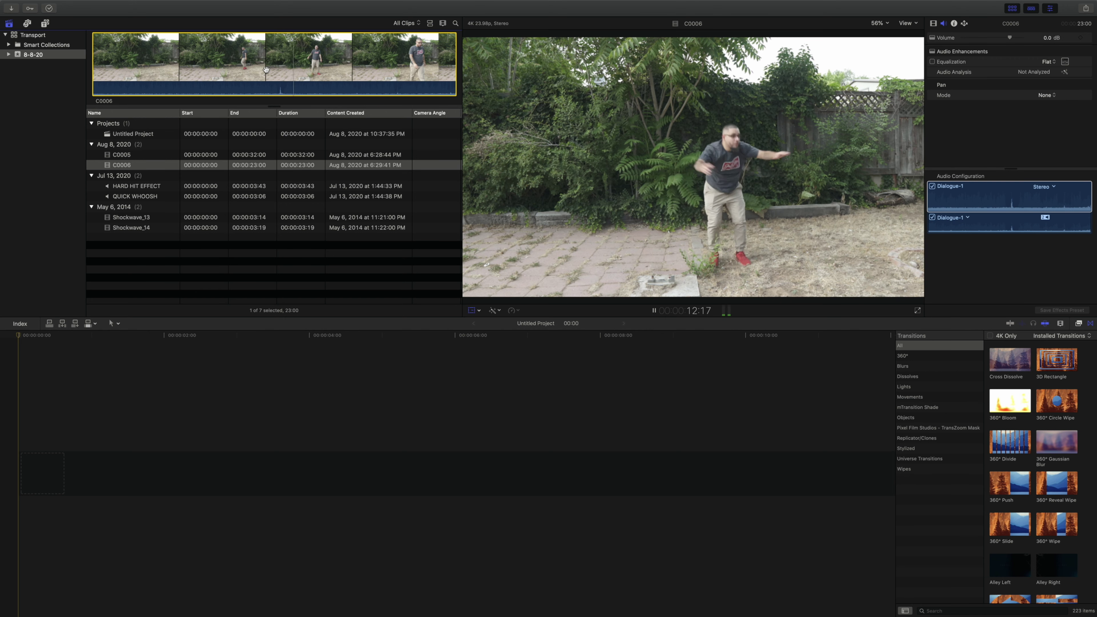
{"action": "key", "text": "space"}
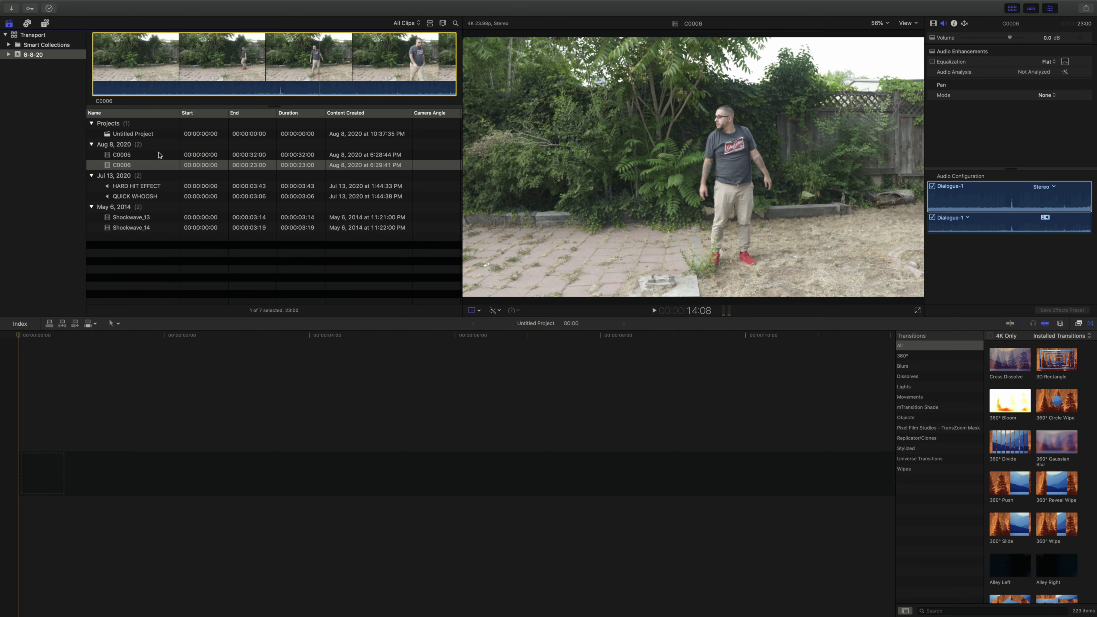
{"action": "left_click", "coordinate": [135, 159]}
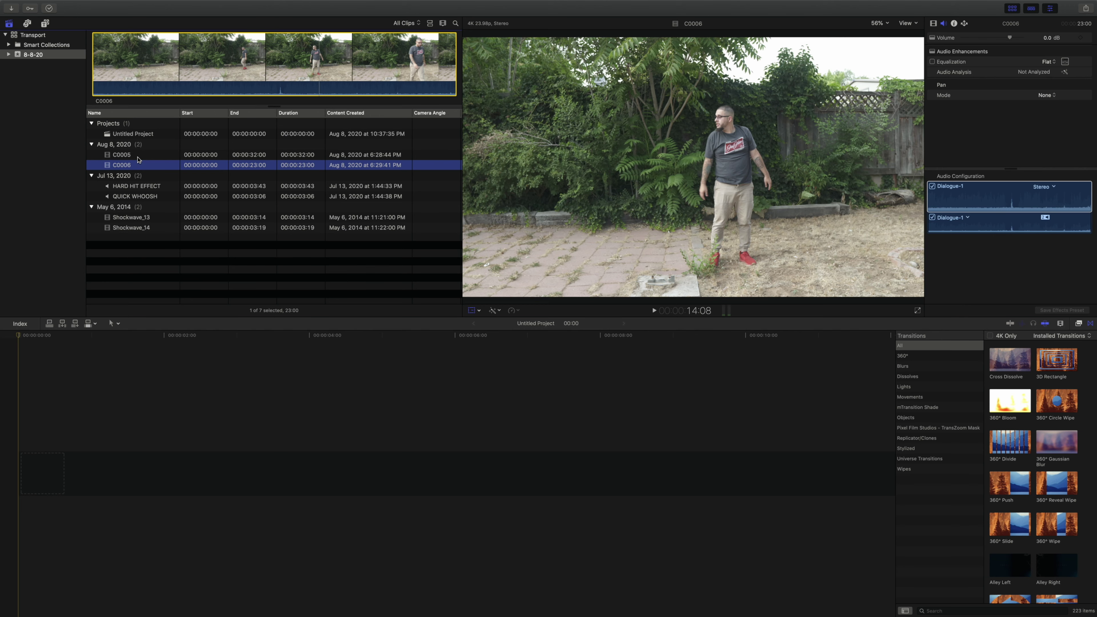
Add C0006 to the timeline and delete the stray short C0005 clip
{"action": "left_click_drag", "start_coordinate": [129, 155], "coordinate": [33, 473]}
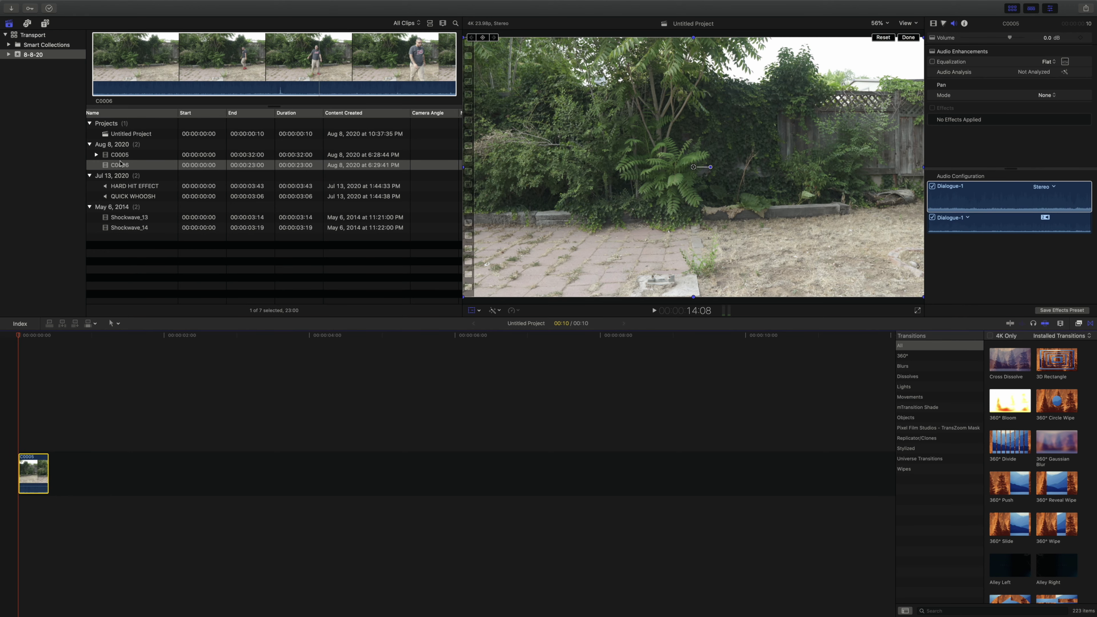
{"action": "left_click_drag", "start_coordinate": [123, 163], "coordinate": [66, 477]}
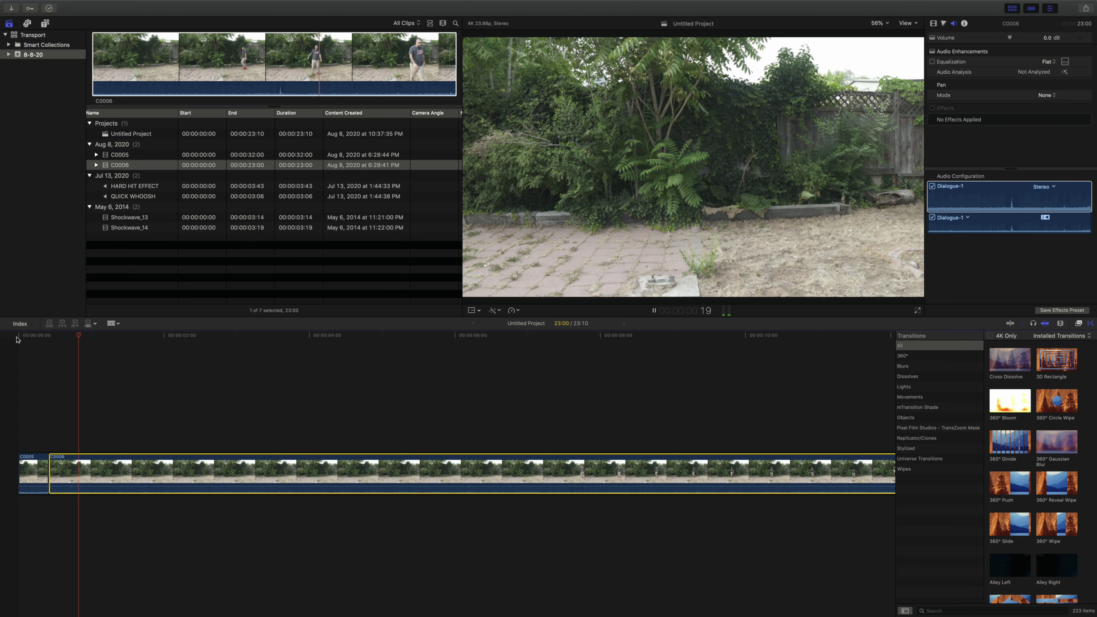
{"action": "key", "text": "space"}
{"action": "key", "text": "Home"}
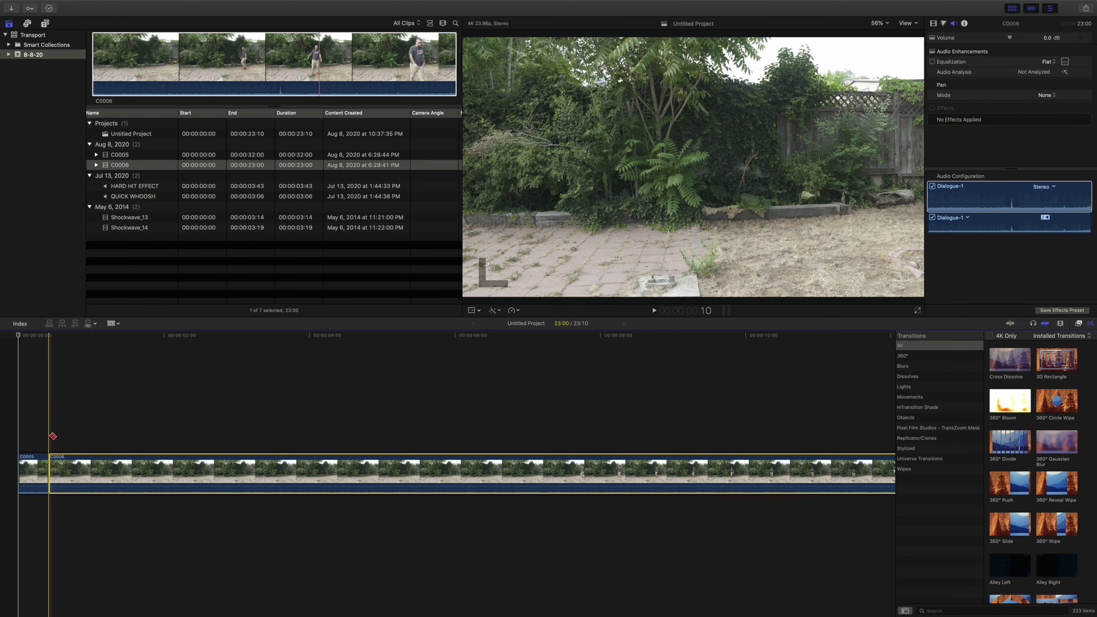
{"action": "left_click", "coordinate": [33, 471]}
{"action": "key", "text": "Delete"}
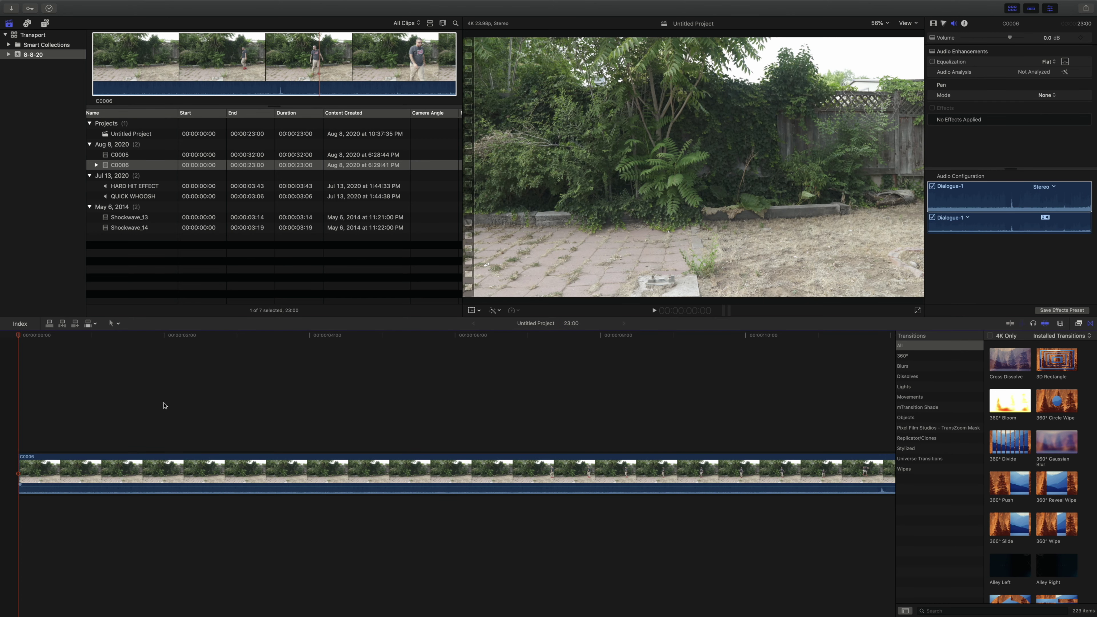
Insert the full C0005 range at the project start, then play the project
{"action": "left_click", "coordinate": [123, 156]}
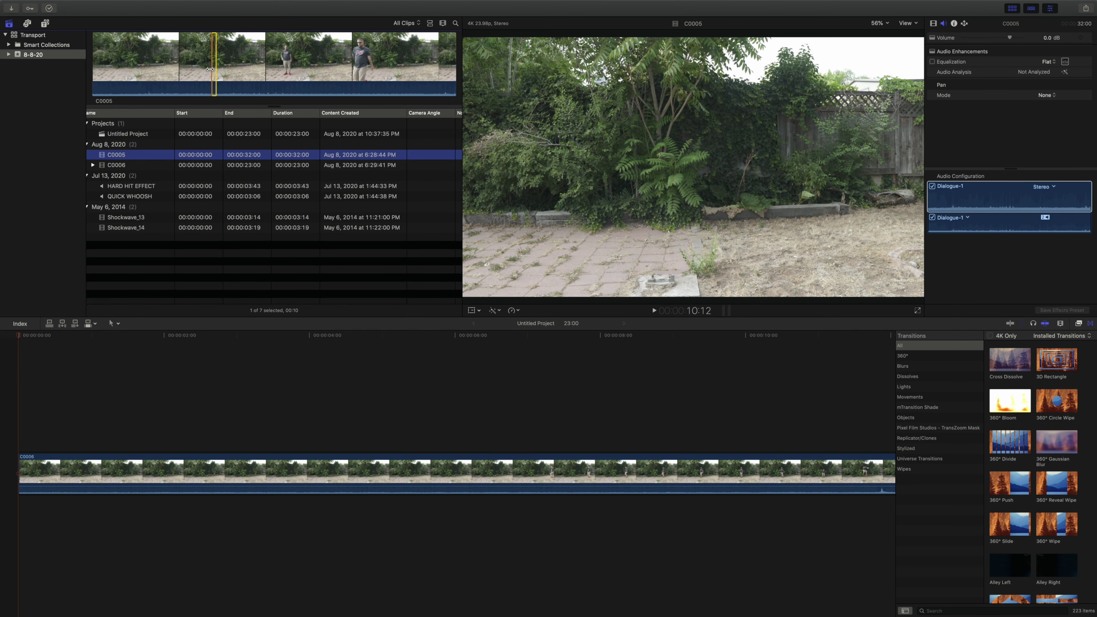
{"action": "left_click_drag", "start_coordinate": [212, 73], "coordinate": [93, 73]}
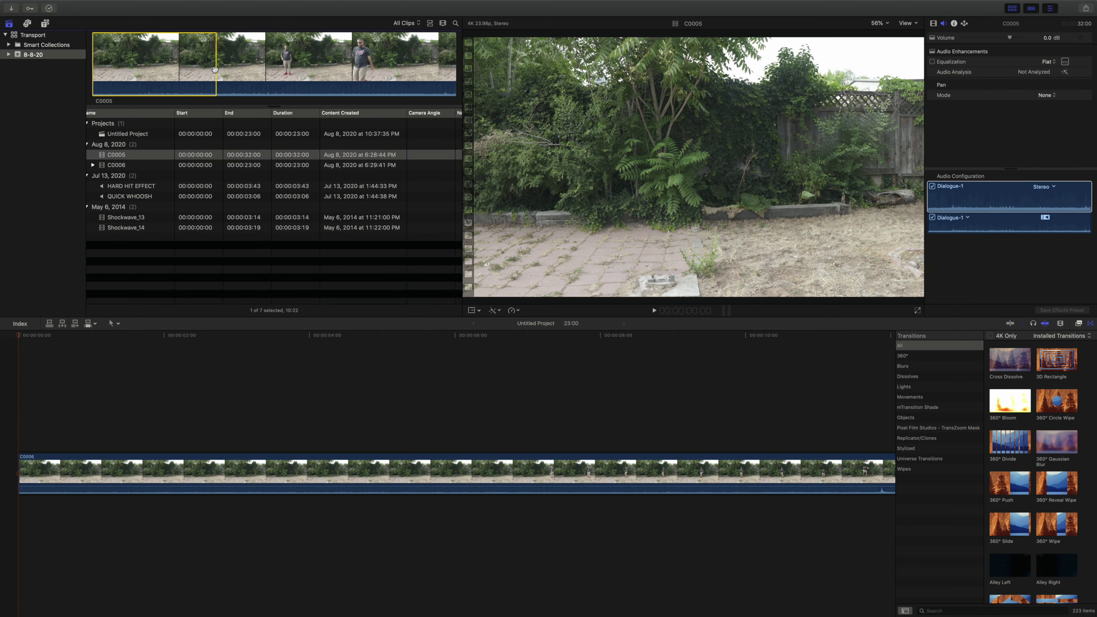
{"action": "left_click_drag", "start_coordinate": [214, 69], "coordinate": [486, 77]}
{"action": "left_click_drag", "start_coordinate": [351, 71], "coordinate": [46, 475]}
{"action": "key", "text": "space"}
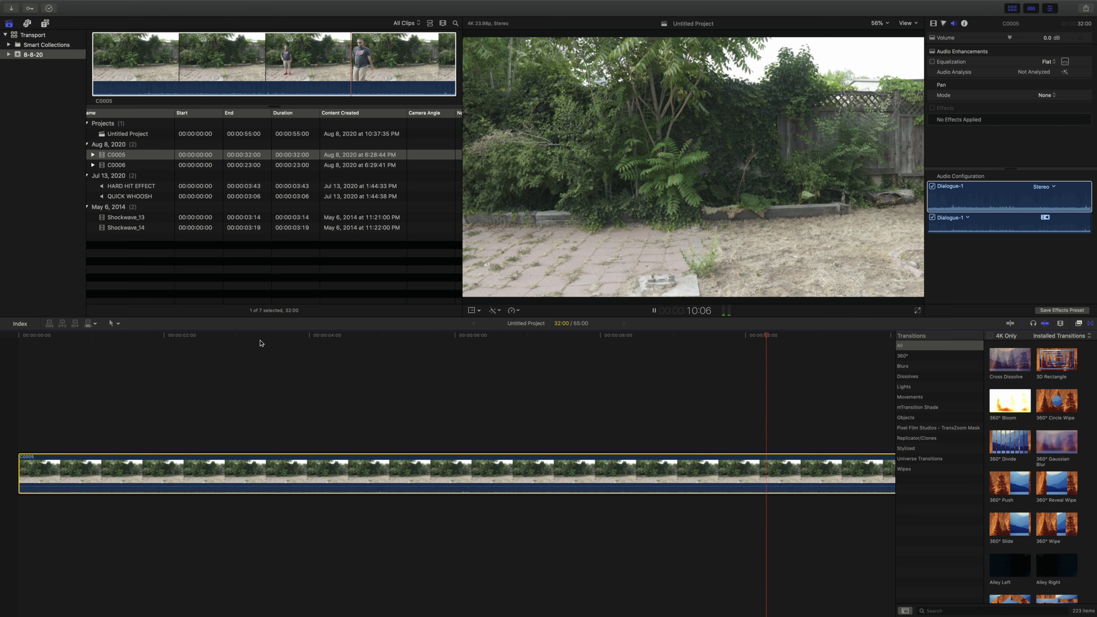
Blade C0005 at the jump and where the man leaves frame
{"action": "left_click", "coordinate": [1091, 324]}
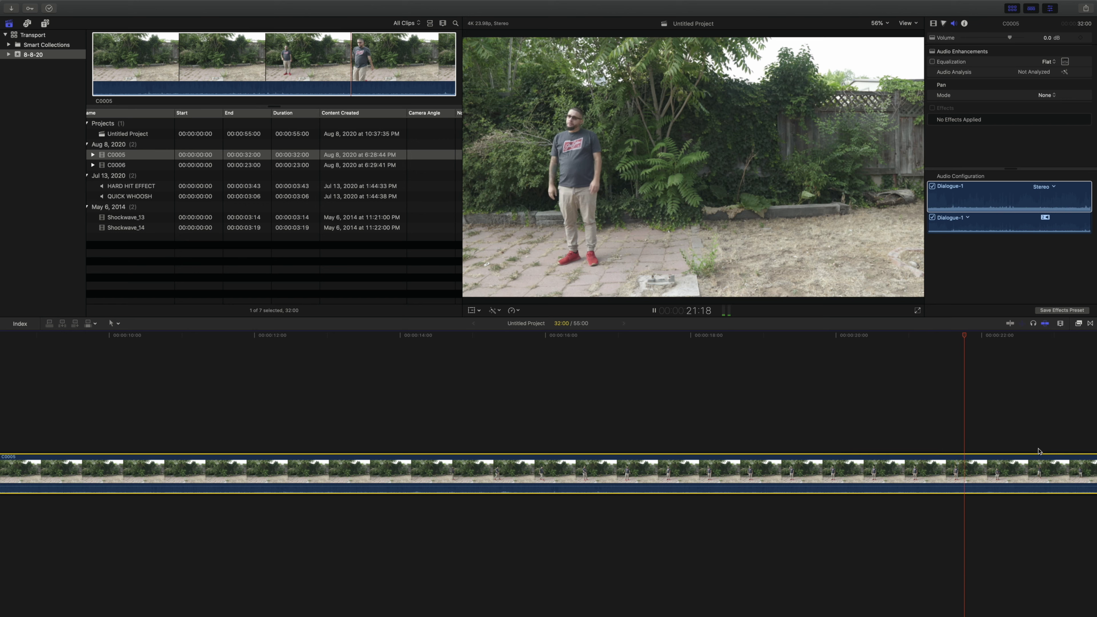
{"action": "key", "text": "space"}
{"action": "key", "text": "shift+slash"}
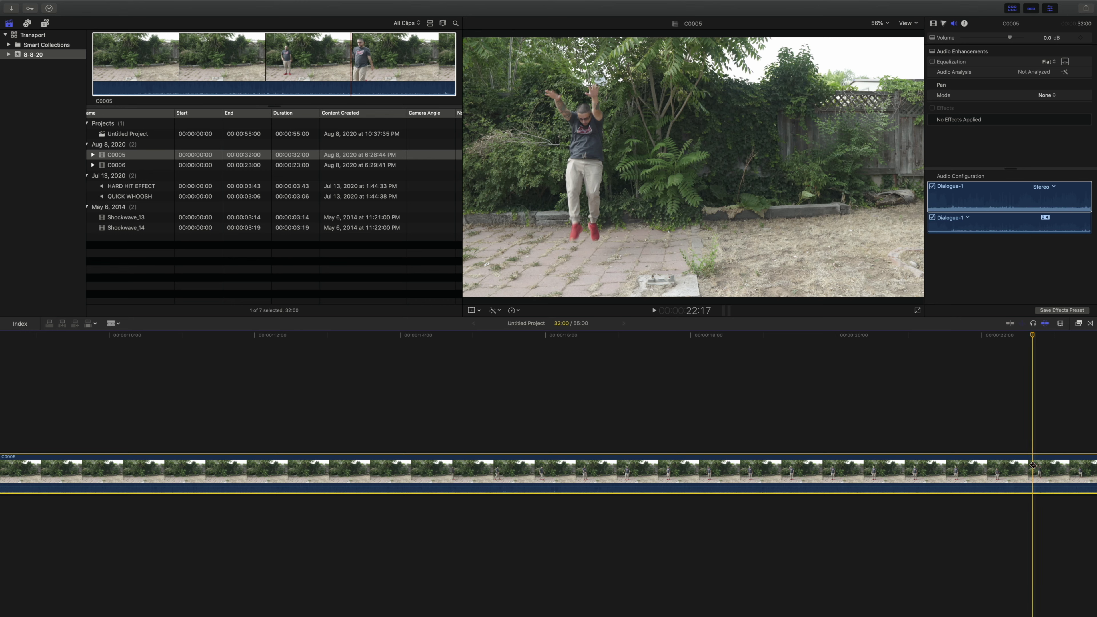
{"action": "left_click", "coordinate": [1032, 465]}
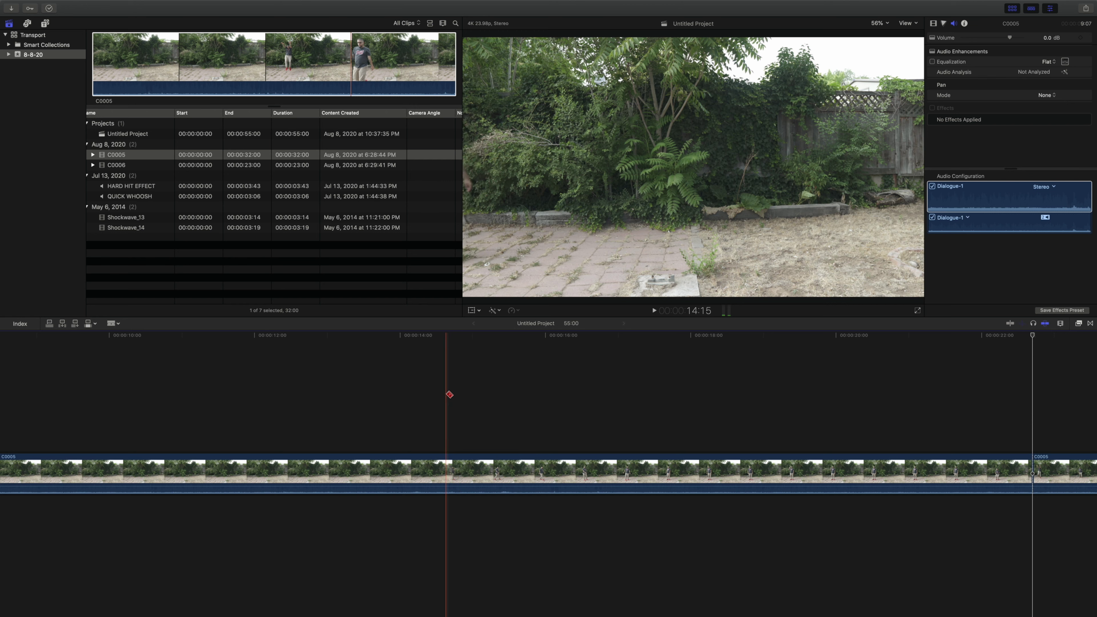
{"action": "left_click", "coordinate": [429, 462]}
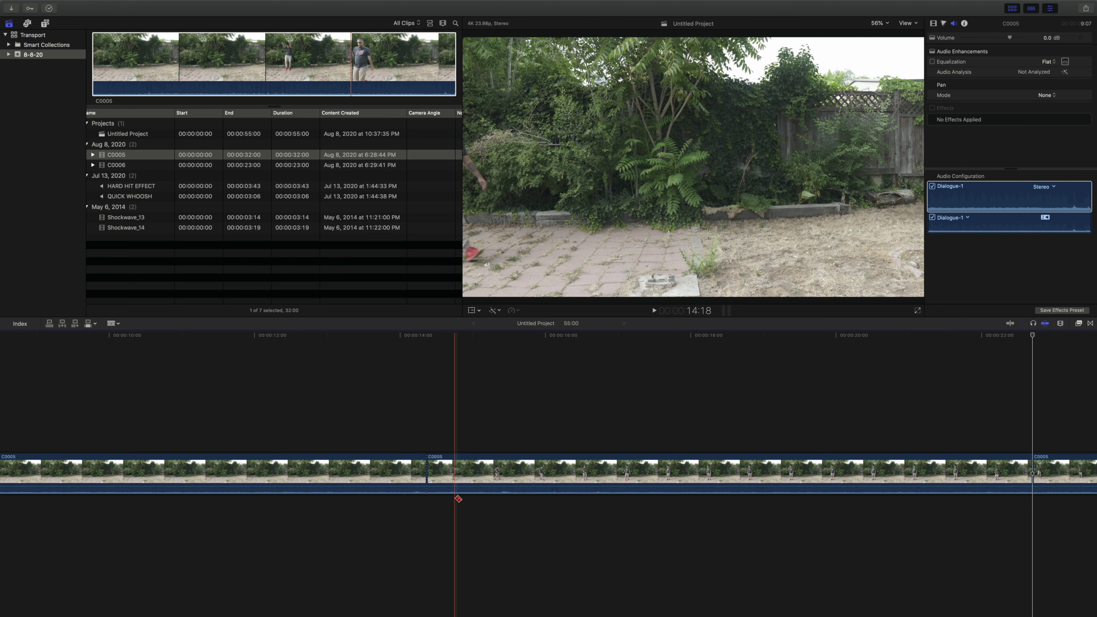
Zoom out to the whole project and select the middle C0005 piece
{"action": "key", "text": "z"}
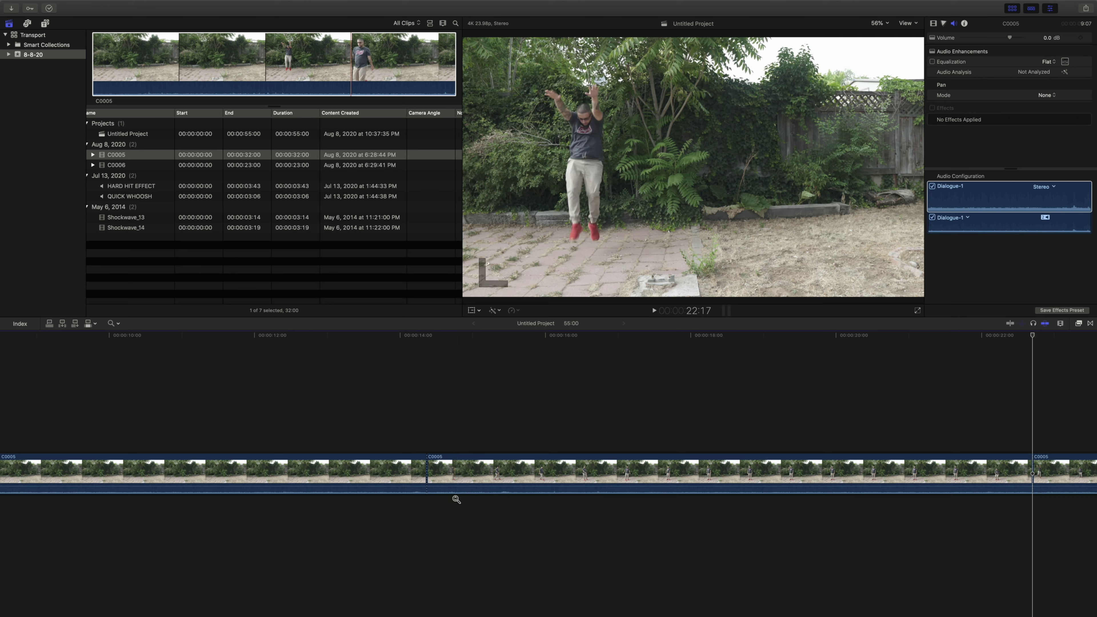
{"action": "key", "text": "super+minus"}
{"action": "key", "text": "super+minus"}
{"action": "key", "text": "super+minus"}
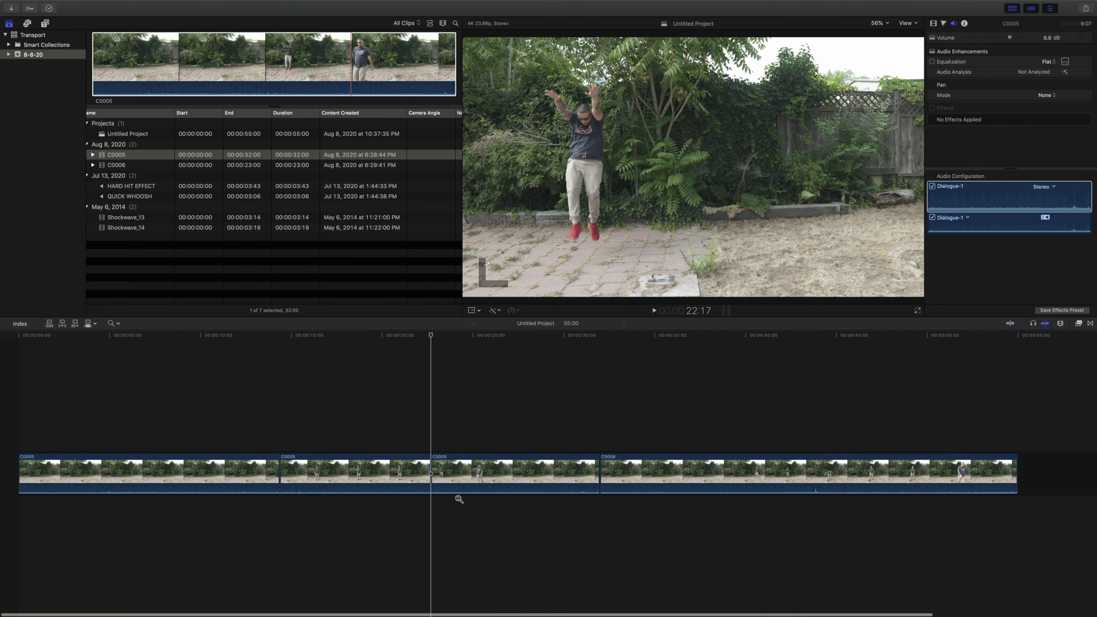
{"action": "key", "text": "super+minus"}
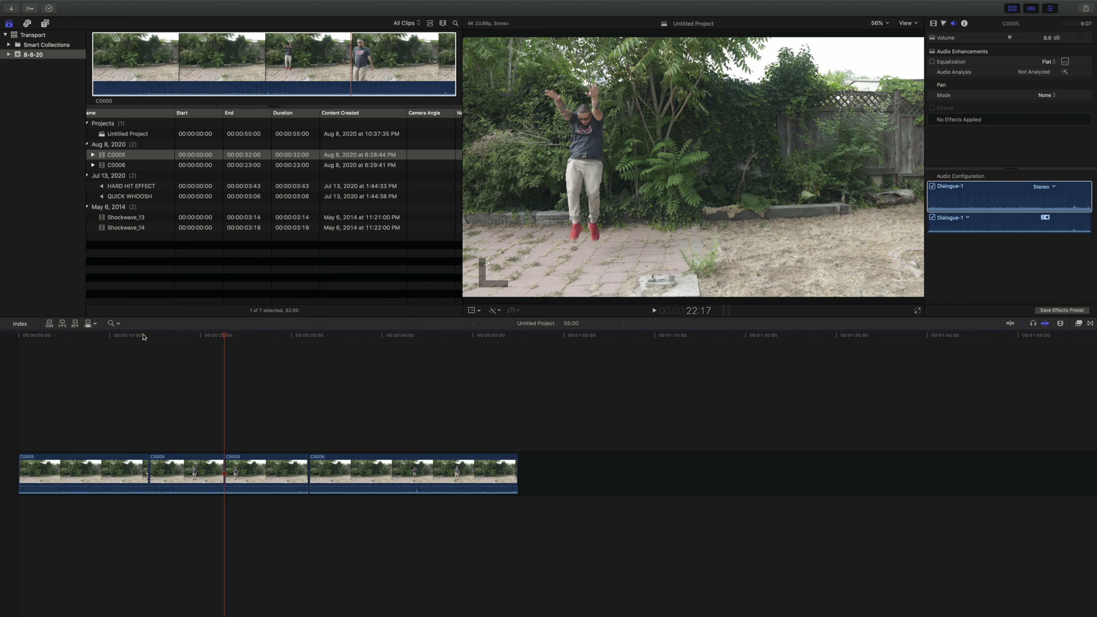
{"action": "left_click", "coordinate": [143, 335]}
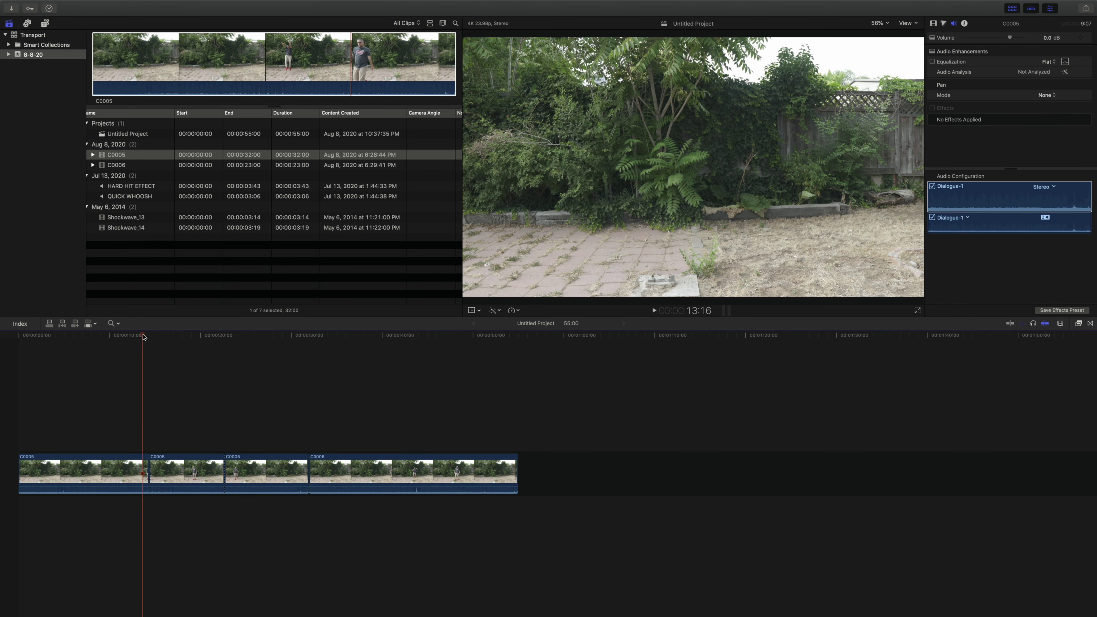
{"action": "left_click", "coordinate": [253, 471]}
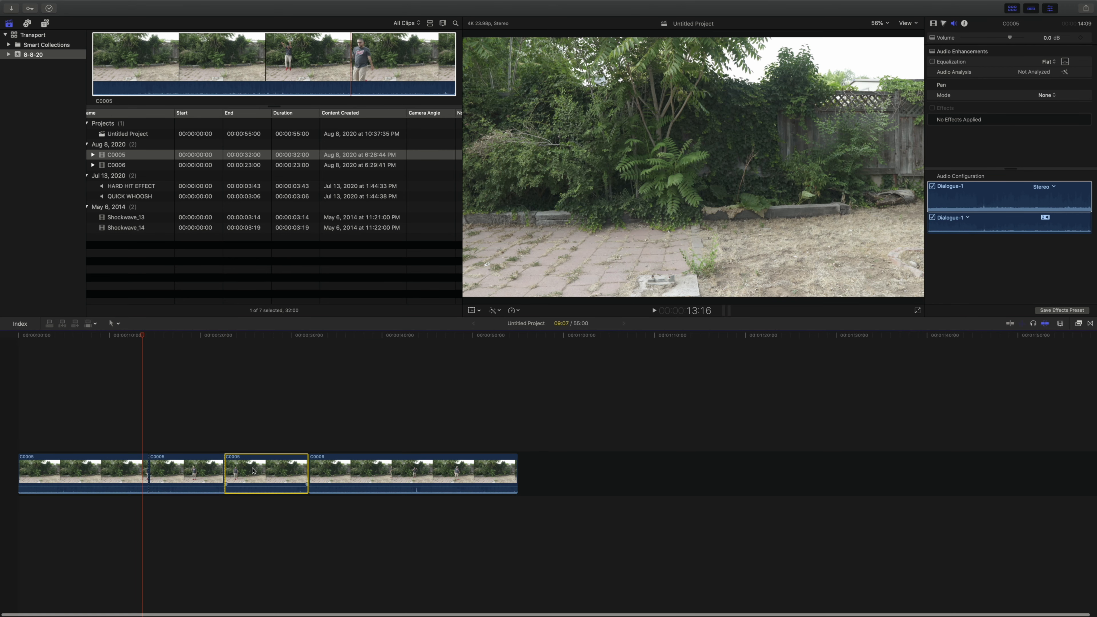
Delete the middle C0005 section, trim the first clip's start, and review the edit
{"action": "key", "text": "Delete"}
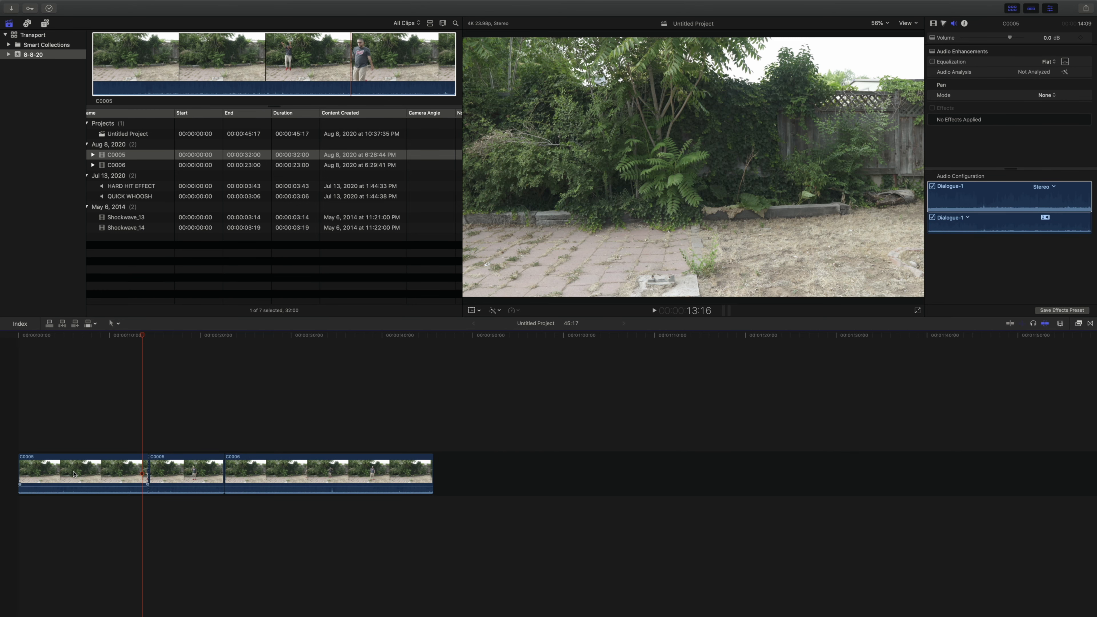
{"action": "left_click_drag", "start_coordinate": [22, 472], "coordinate": [215, 474]}
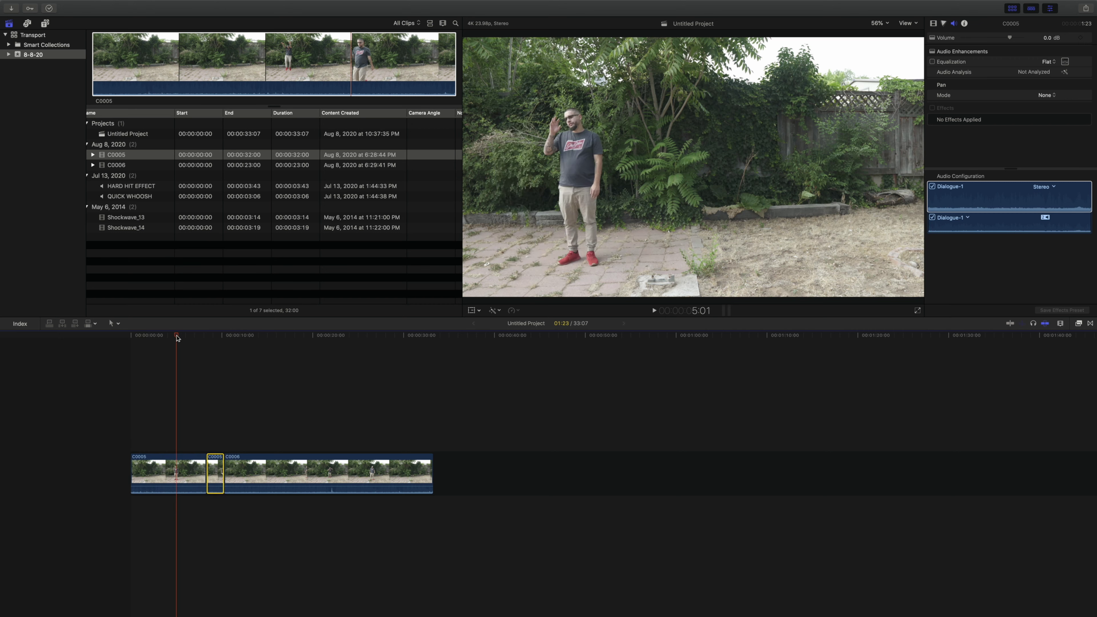
{"action": "key", "text": "space"}
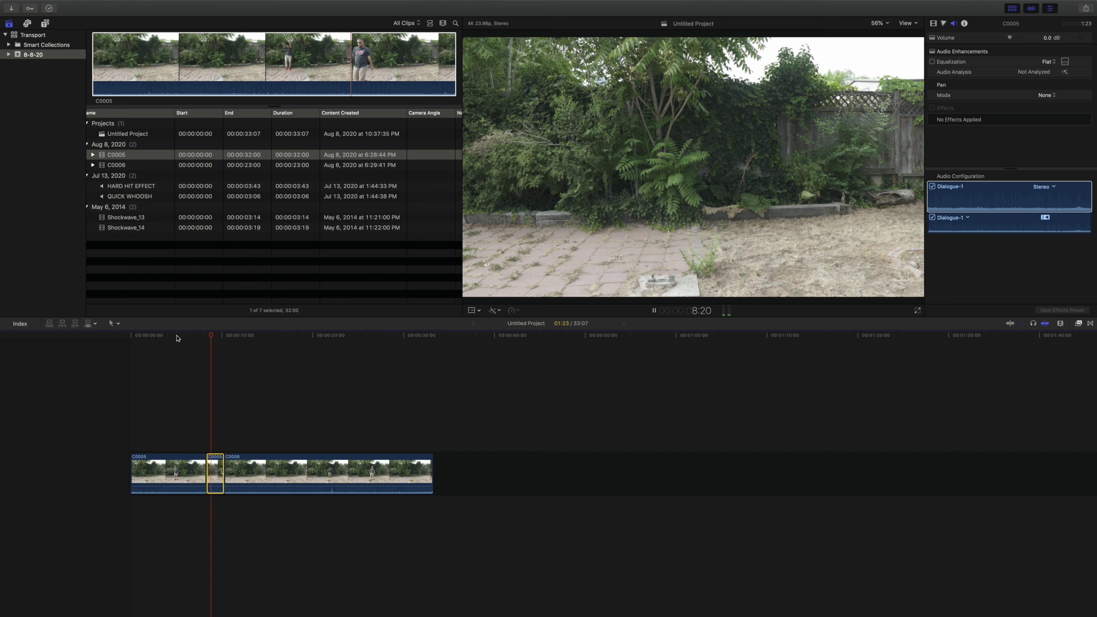
{"action": "key", "text": "space"}
Blade C0006 mid-jump near 19:18 and ripple-delete the part before the cut
{"action": "left_click", "coordinate": [310, 336]}
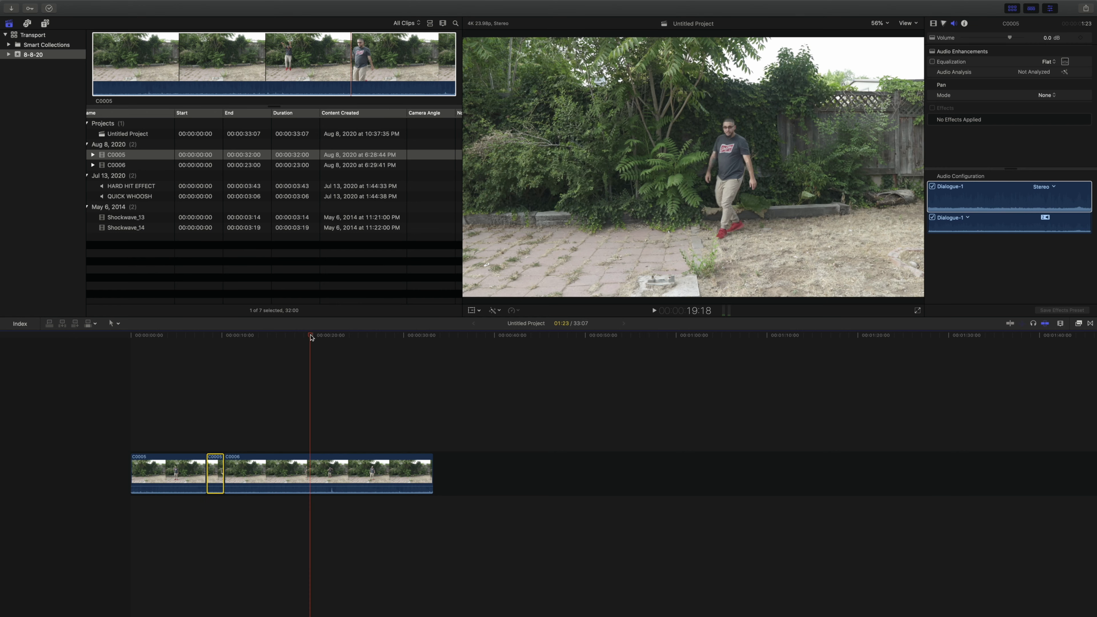
{"action": "key", "text": "space"}
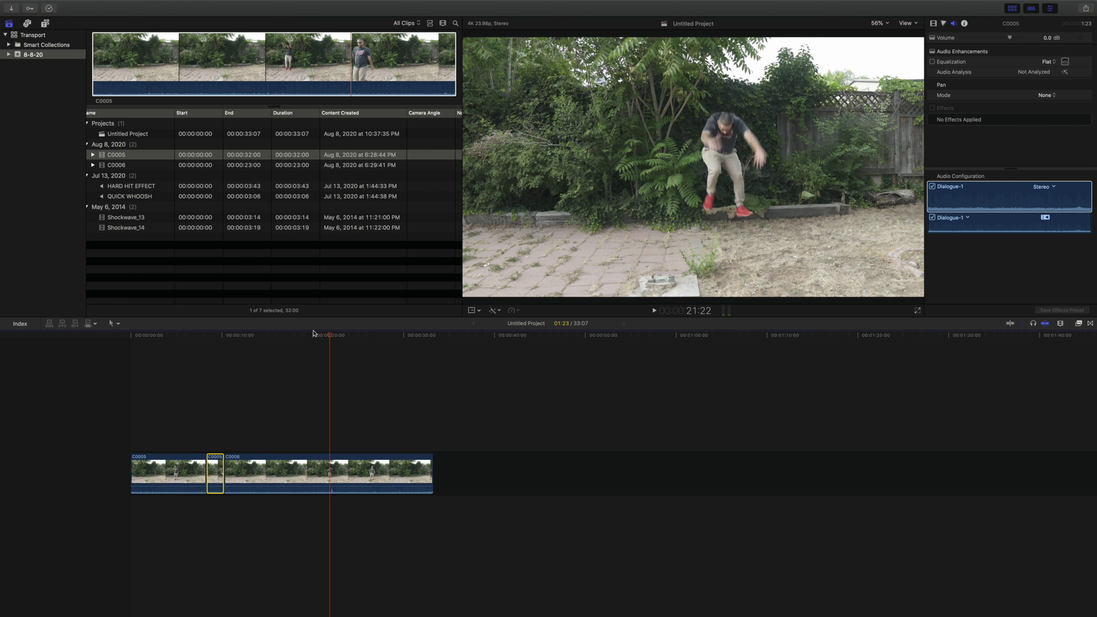
{"action": "key", "text": "b"}
{"action": "left_click", "coordinate": [332, 466]}
{"action": "key", "text": "a"}
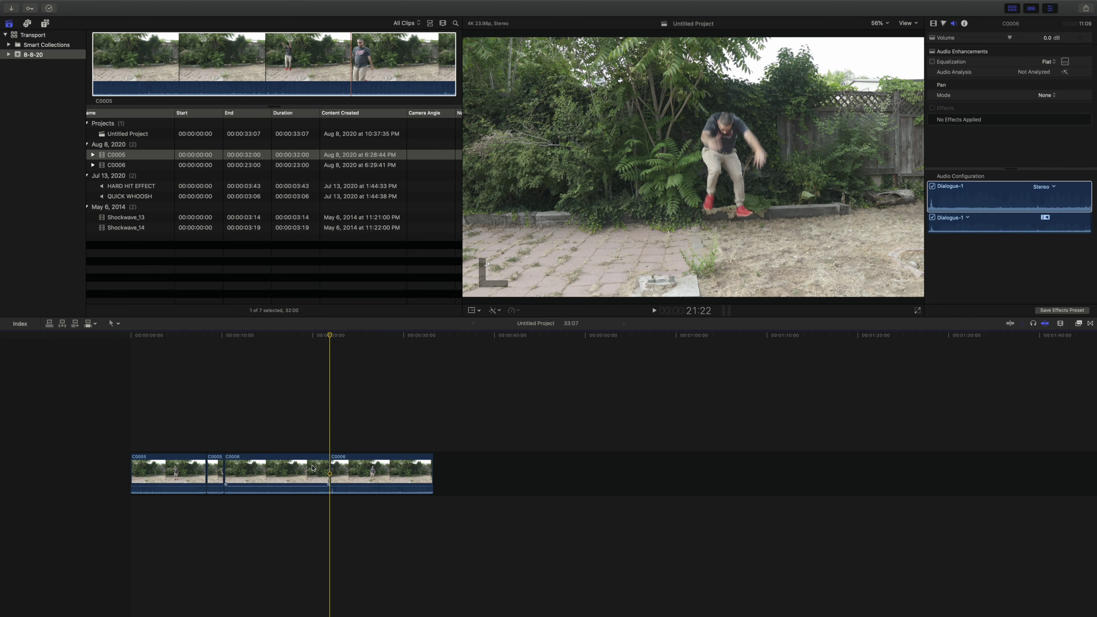
{"action": "left_click", "coordinate": [313, 467]}
{"action": "key", "text": "Delete"}
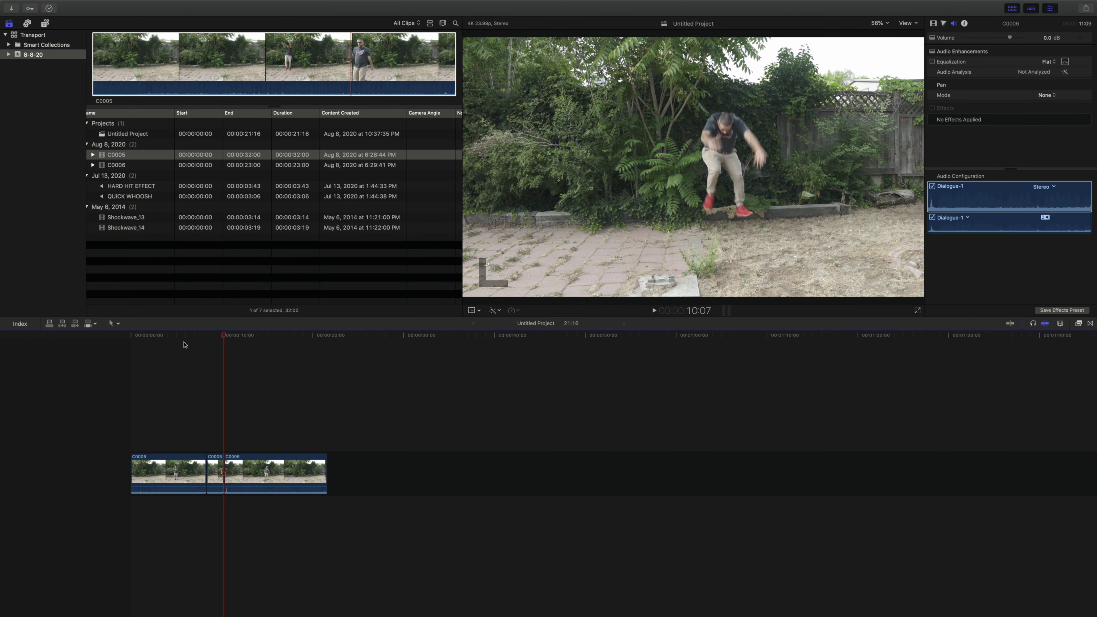
{"action": "left_click", "coordinate": [195, 339]}
Play back the teleport cut, then preview the Shockwave_13 clip
{"action": "key", "text": "space"}
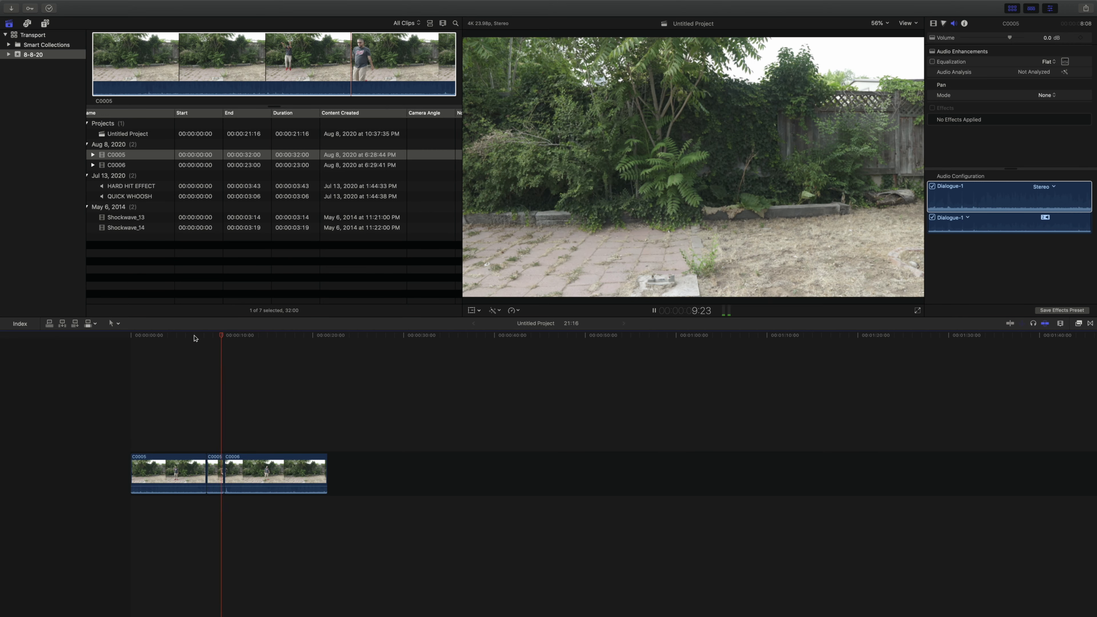
{"action": "key", "text": "space"}
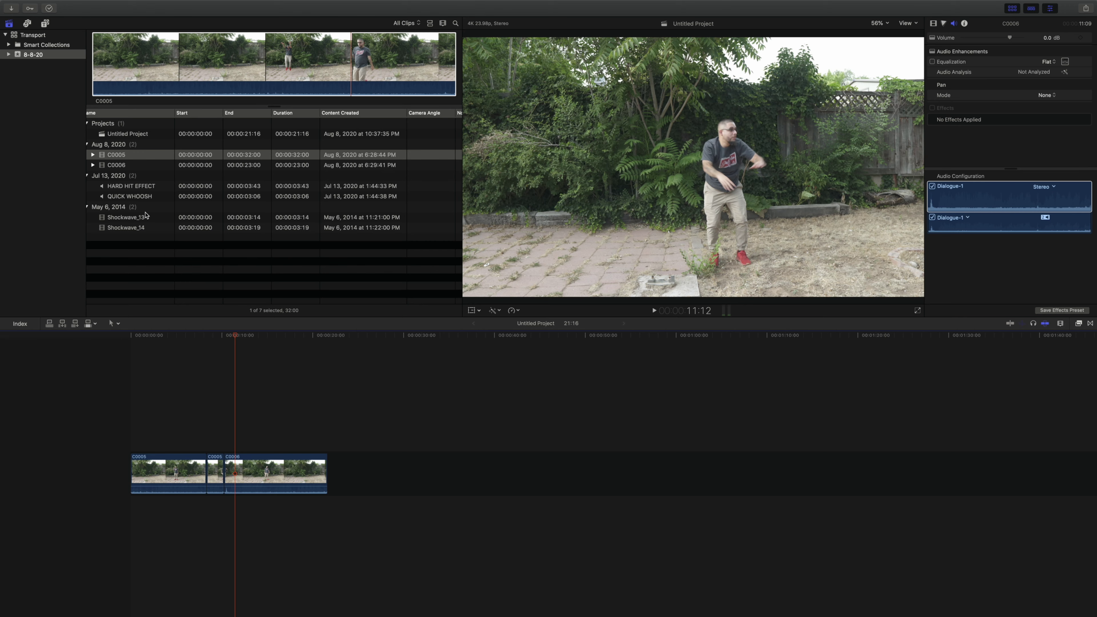
{"action": "left_click", "coordinate": [145, 216]}
Preview Shockwave_14, then stack Shockwave_13 and Shockwave_14 above the footage at the cut
{"action": "left_click", "coordinate": [137, 227]}
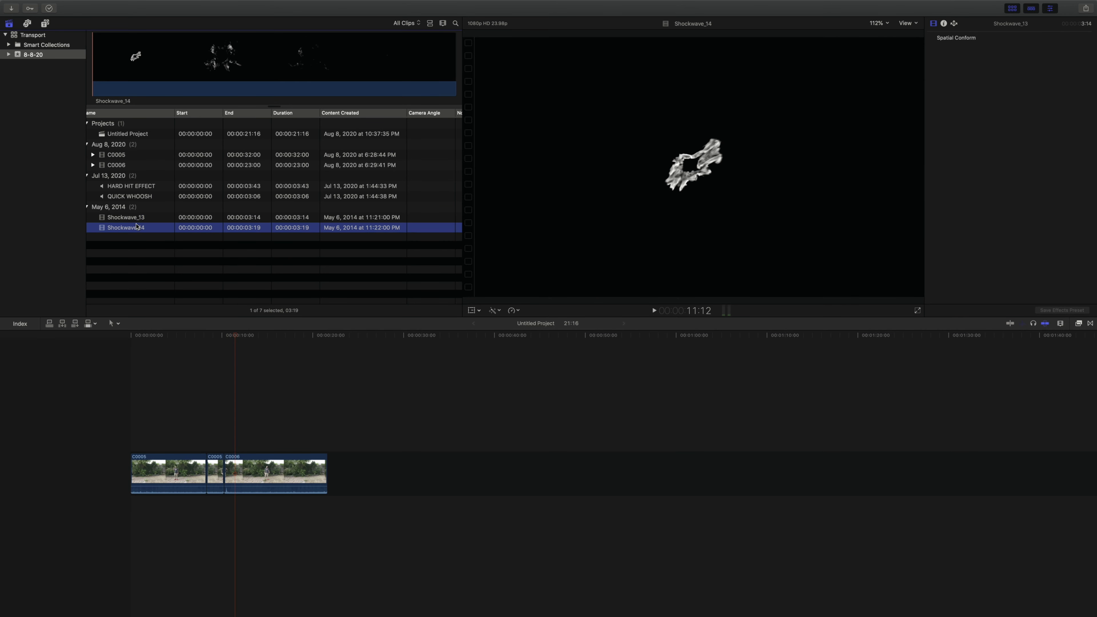
{"action": "key", "text": "space"}
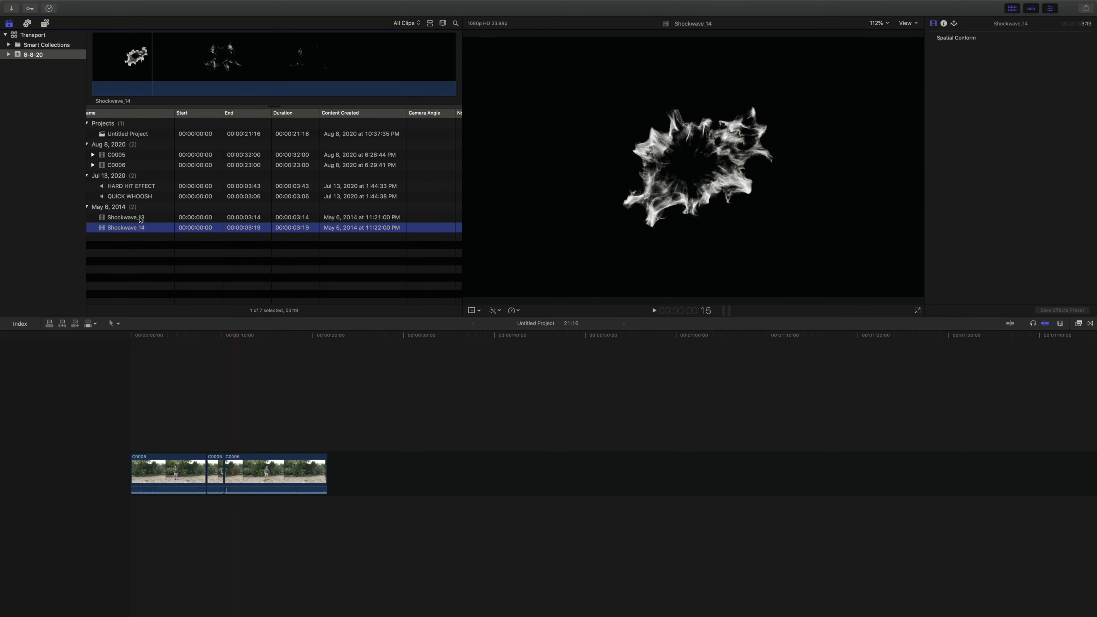
{"action": "left_click_drag", "start_coordinate": [140, 219], "coordinate": [194, 432]}
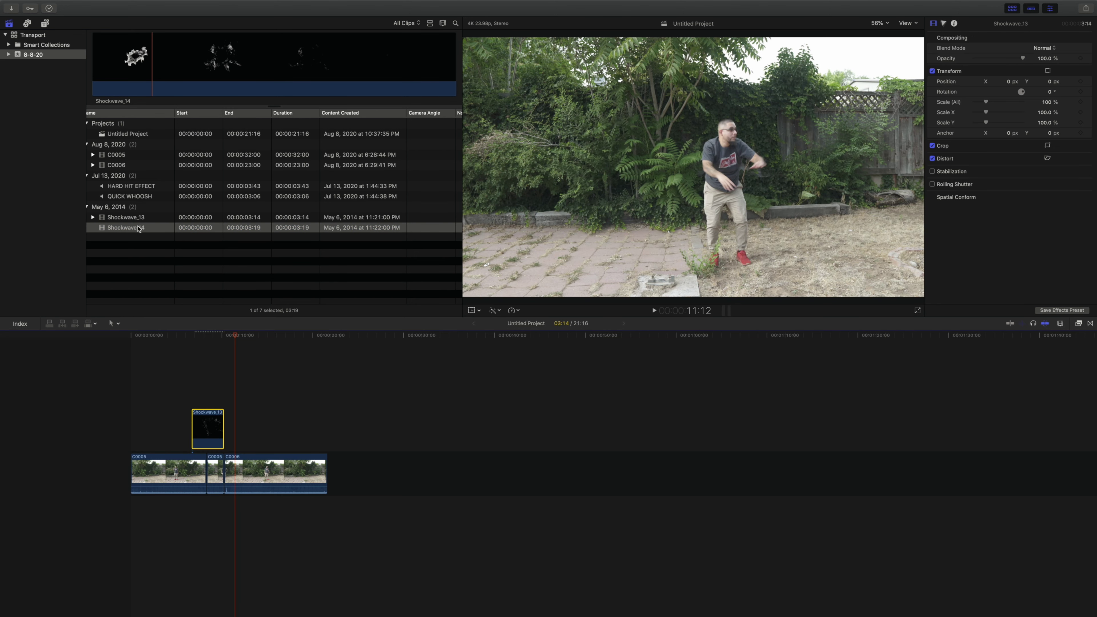
{"action": "left_click_drag", "start_coordinate": [138, 229], "coordinate": [194, 392]}
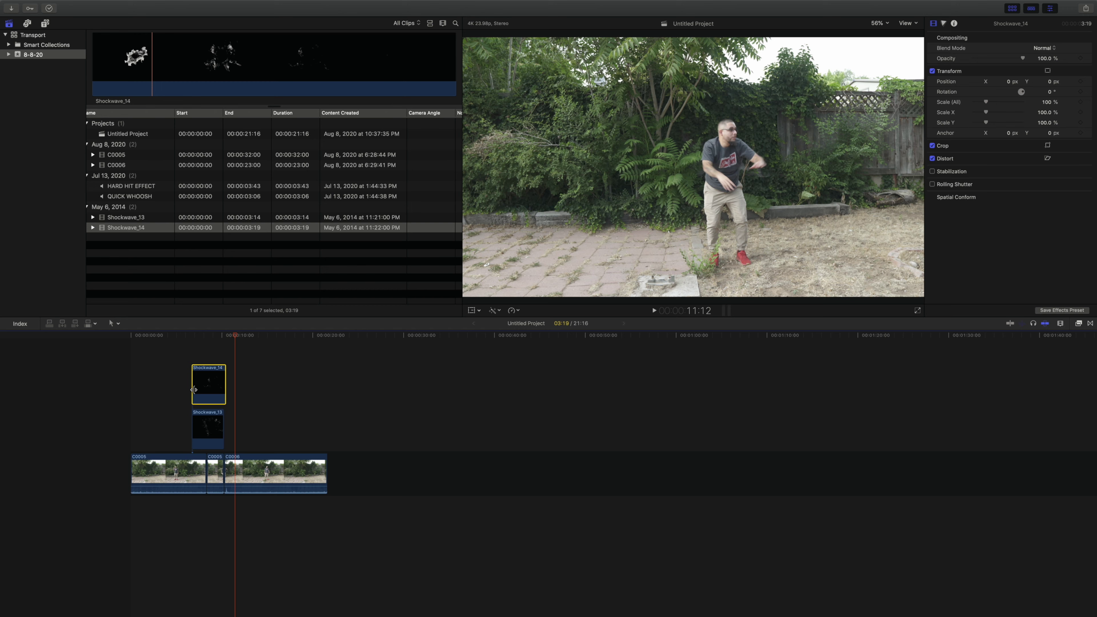
{"action": "left_click", "coordinate": [205, 422]}
Retime Shockwave_14 and Shockwave_13 each to Fast 8x
{"action": "left_click", "coordinate": [203, 396]}
{"action": "left_click", "coordinate": [517, 312]}
{"action": "mouse_move", "coordinate": [525, 327]}
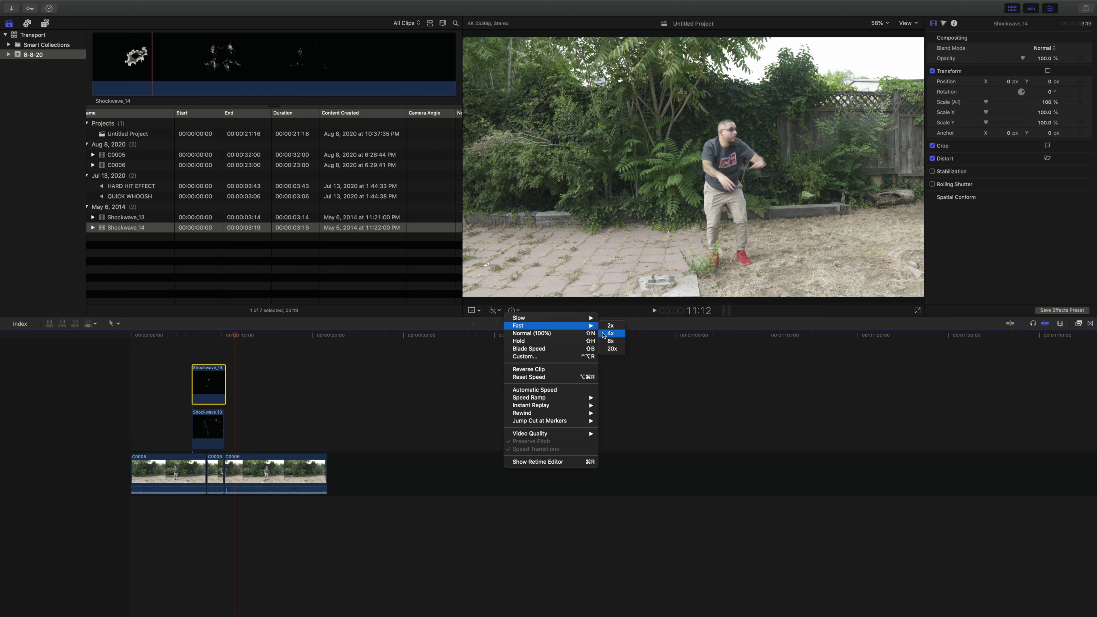
{"action": "left_click", "coordinate": [610, 341]}
{"action": "left_click", "coordinate": [208, 427]}
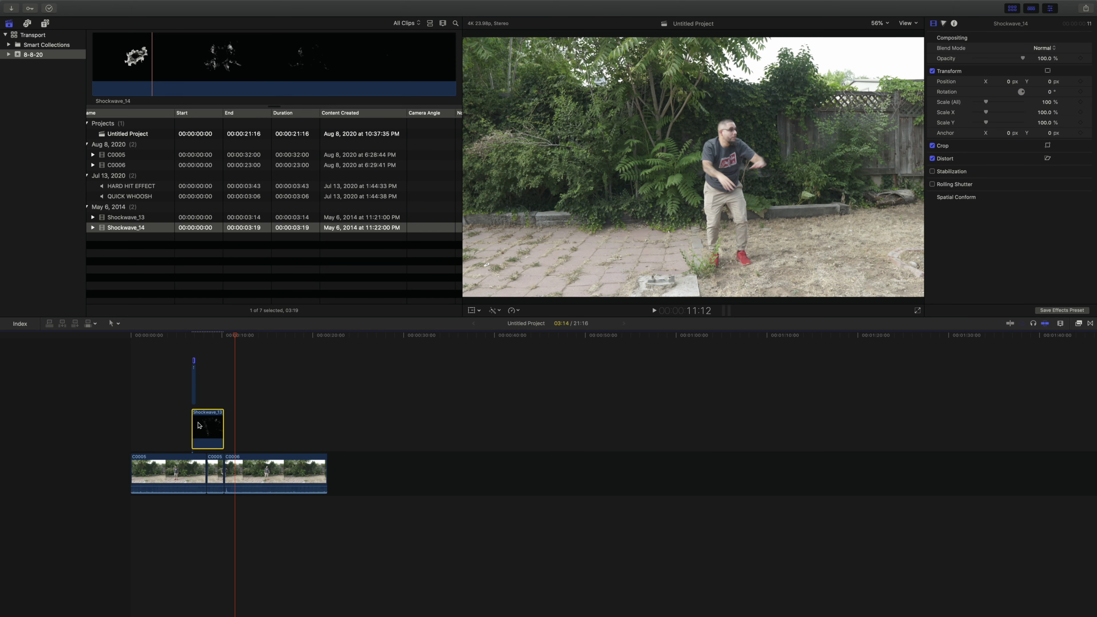
{"action": "left_click", "coordinate": [513, 311]}
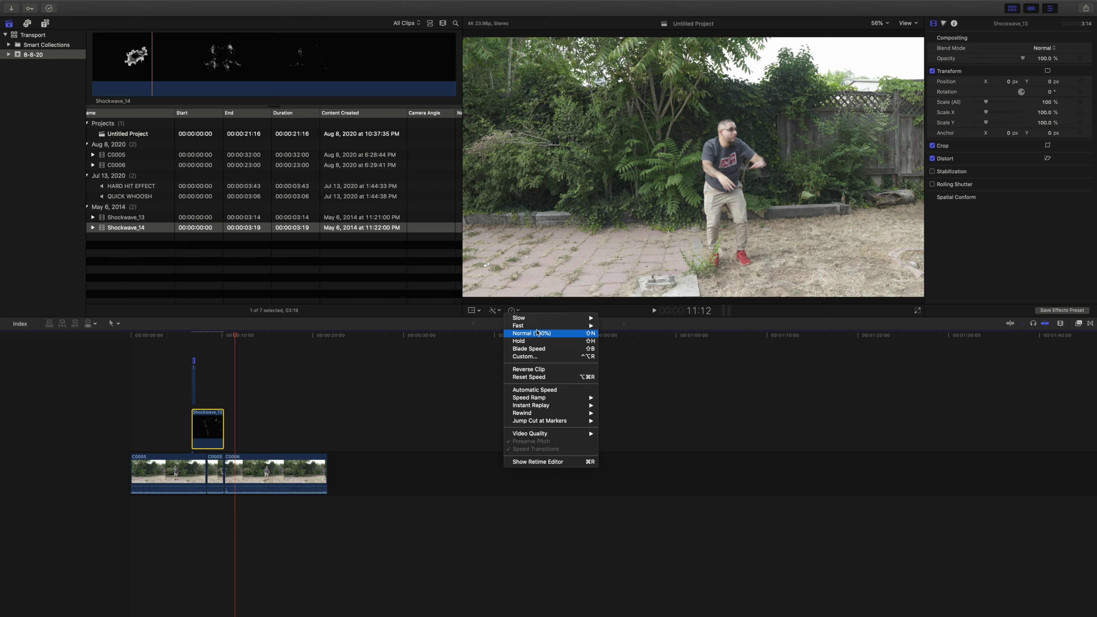
{"action": "mouse_move", "coordinate": [540, 326]}
{"action": "left_click", "coordinate": [612, 341]}
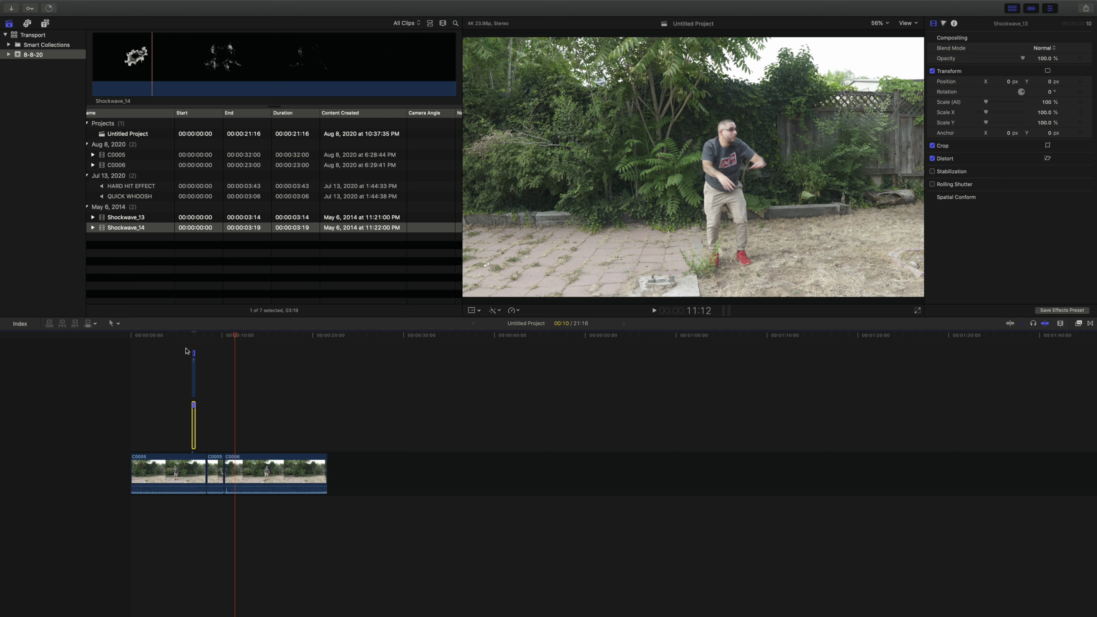
Zoom to the shockwave section and set the upper clip's blend mode to Subtract
{"action": "key", "text": "super+equal"}
{"action": "key", "text": "super+equal"}
{"action": "left_click", "coordinate": [64, 336]}
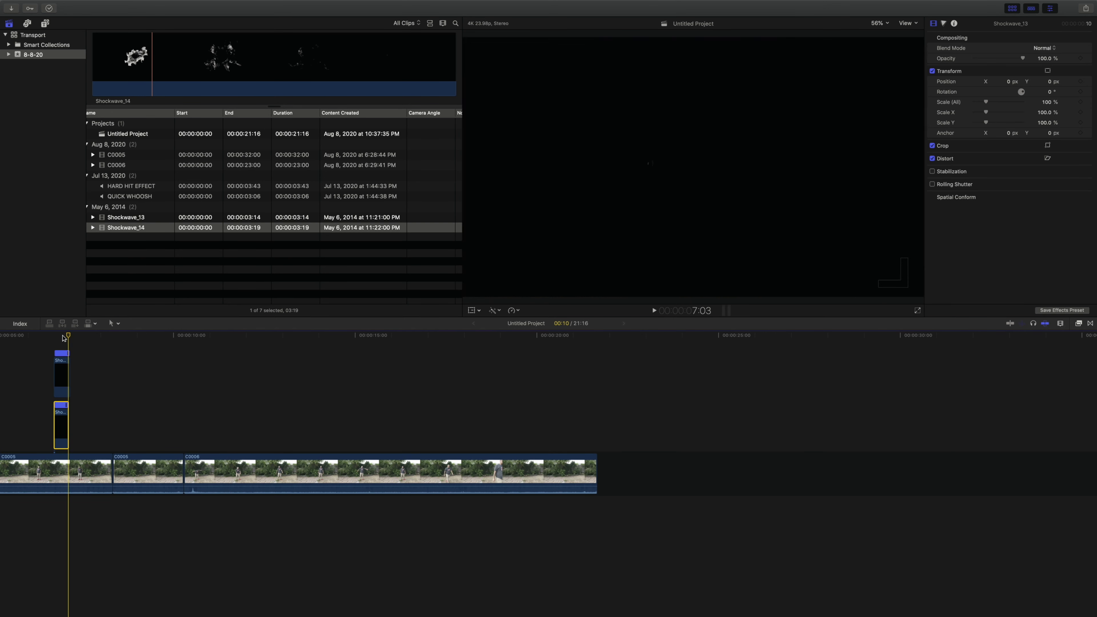
{"action": "scroll", "coordinate": [129, 389], "scroll_direction": "left", "scroll_amount": 5}
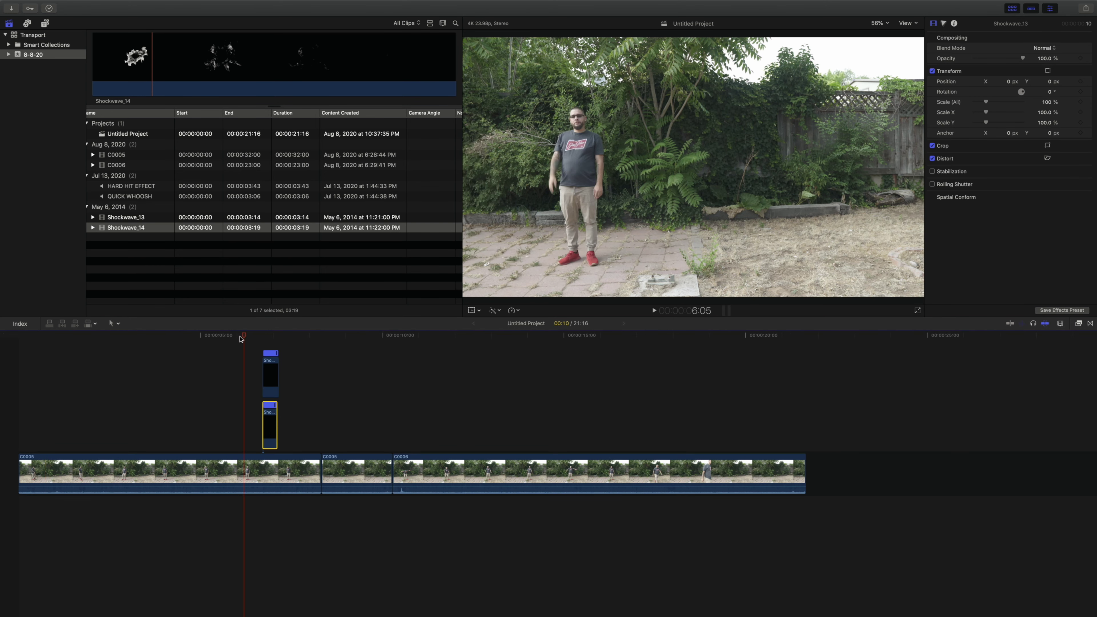
{"action": "key", "text": "space"}
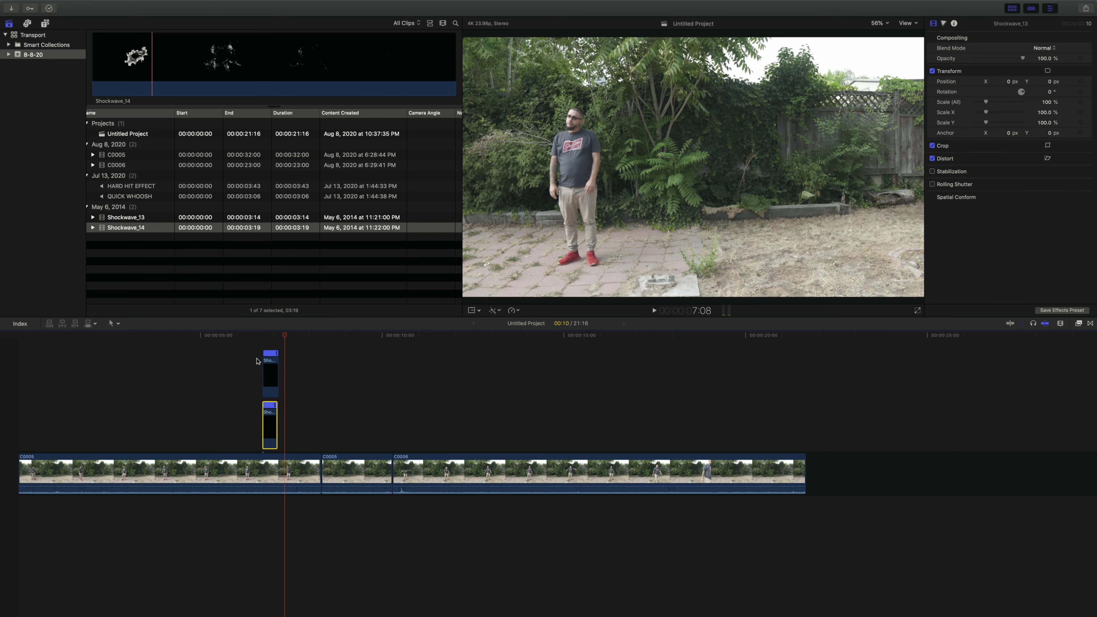
{"action": "left_click", "coordinate": [268, 369]}
{"action": "left_click", "coordinate": [1050, 49]}
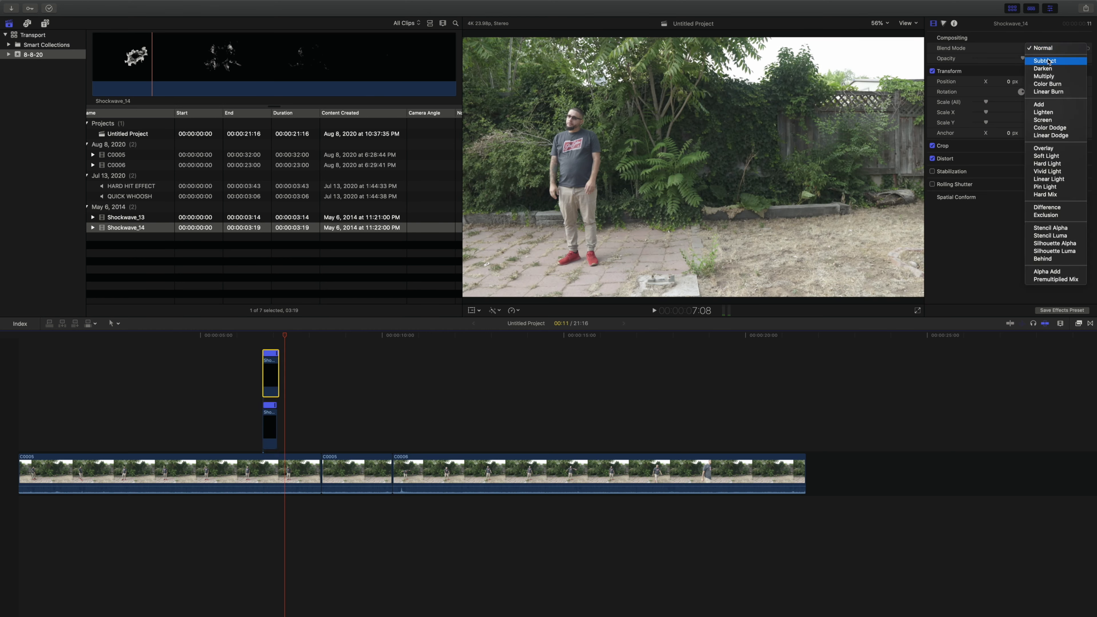
{"action": "left_click", "coordinate": [1049, 61]}
Set the lower Shockwave_13 clip's blend mode to Subtract and play back
{"action": "left_click", "coordinate": [275, 427]}
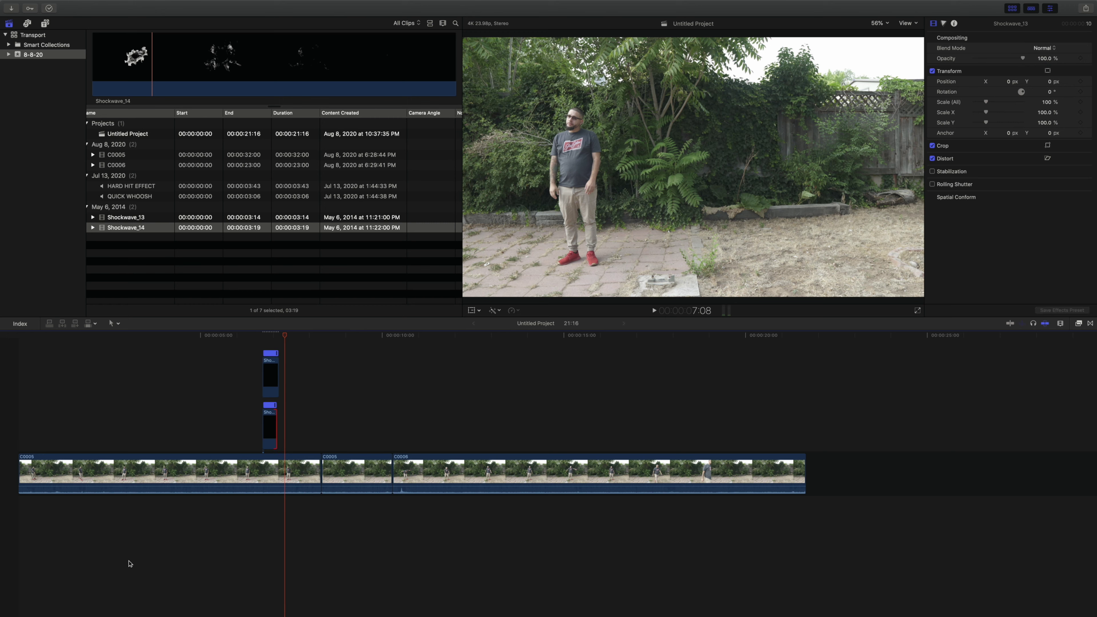
{"action": "left_click", "coordinate": [268, 427]}
{"action": "left_click", "coordinate": [1044, 48]}
{"action": "left_click", "coordinate": [1048, 62]}
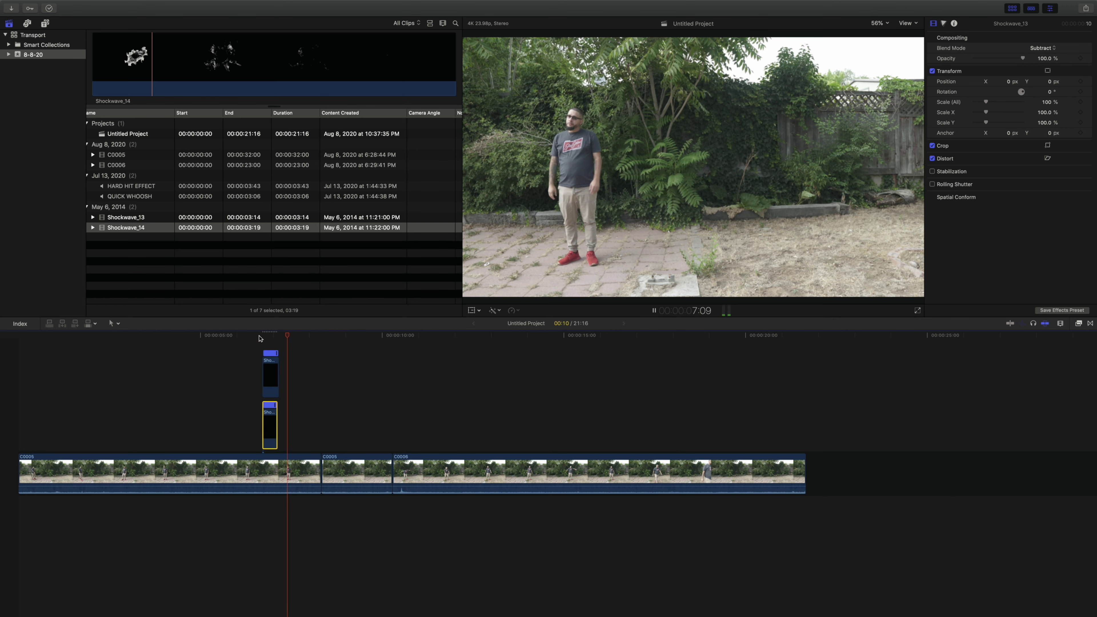
{"action": "key", "text": "space"}
{"action": "key", "text": "space"}
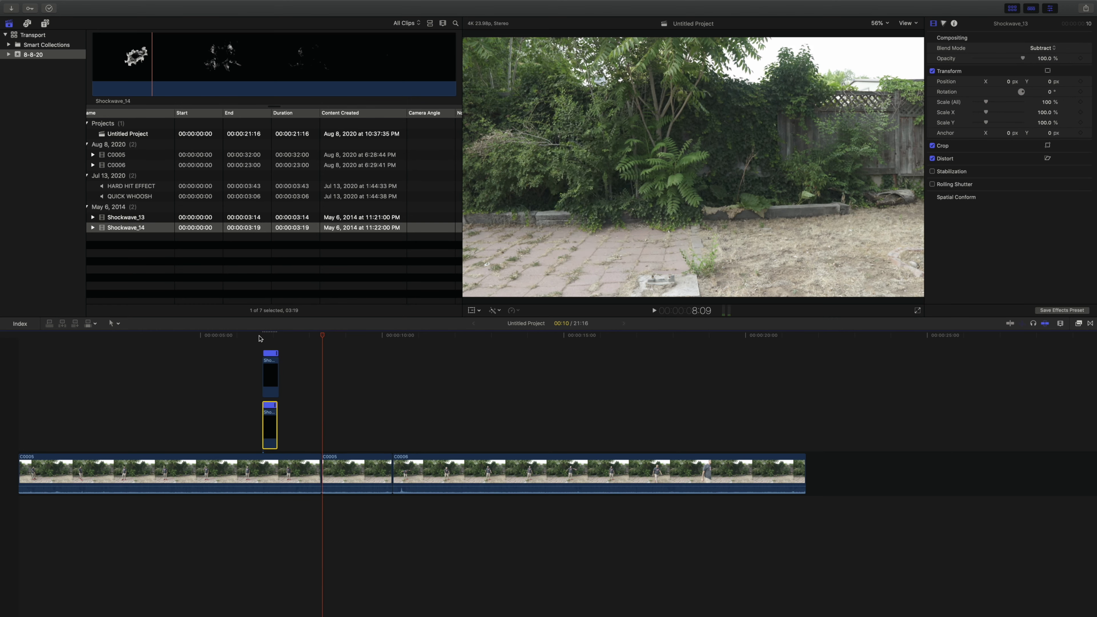
Select both shockwave clips and slide them later to the playhead
{"action": "left_click", "coordinate": [276, 336]}
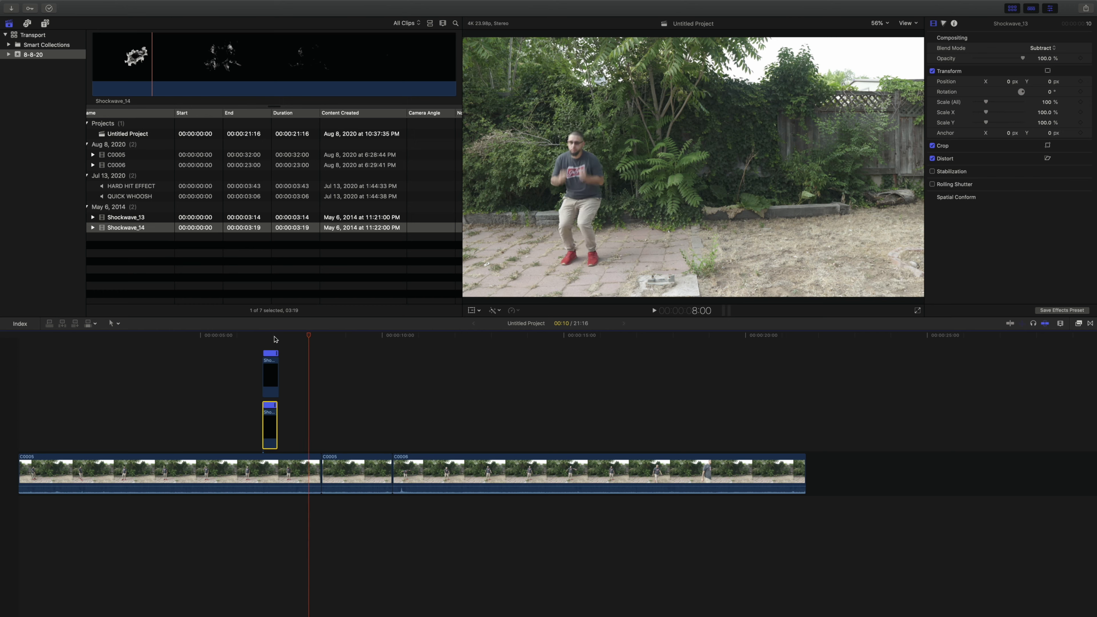
{"action": "scroll", "coordinate": [275, 376], "scroll_direction": "down", "scroll_amount": 1}
{"action": "left_click", "coordinate": [276, 368], "text": "super"}
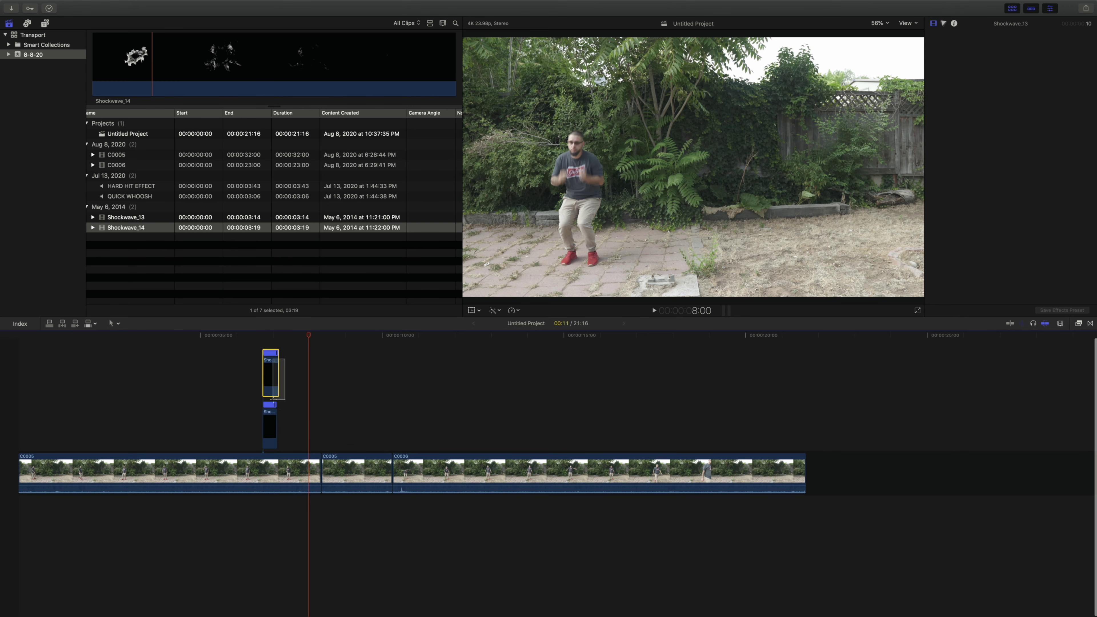
{"action": "left_click_drag", "start_coordinate": [267, 415], "coordinate": [315, 415]}
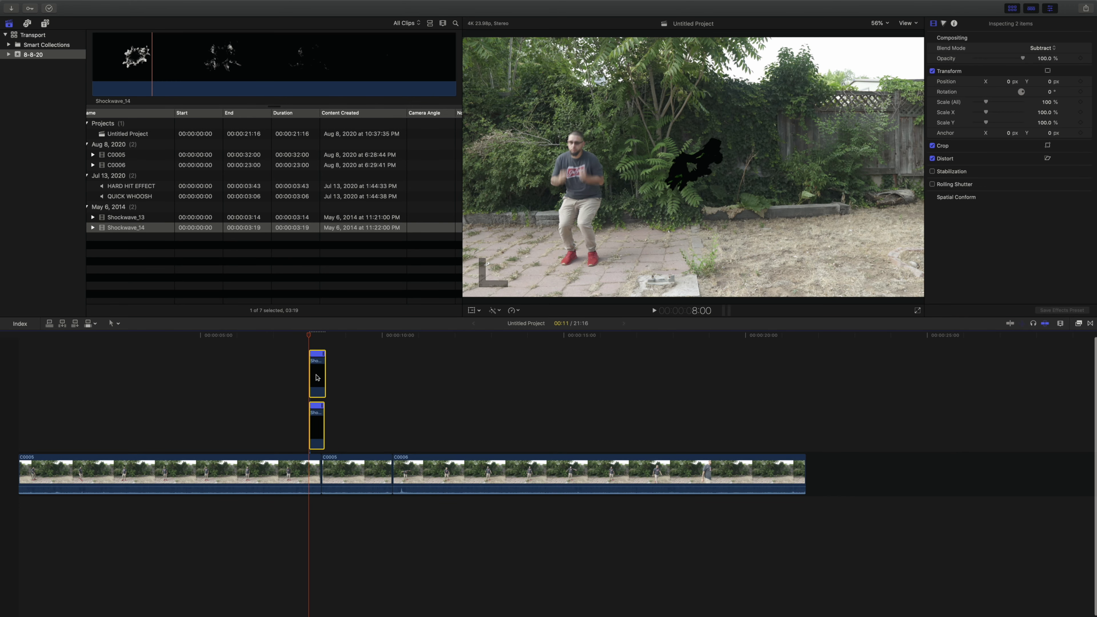
{"action": "scroll", "coordinate": [451, 344], "scroll_direction": "down", "scroll_amount": 1}
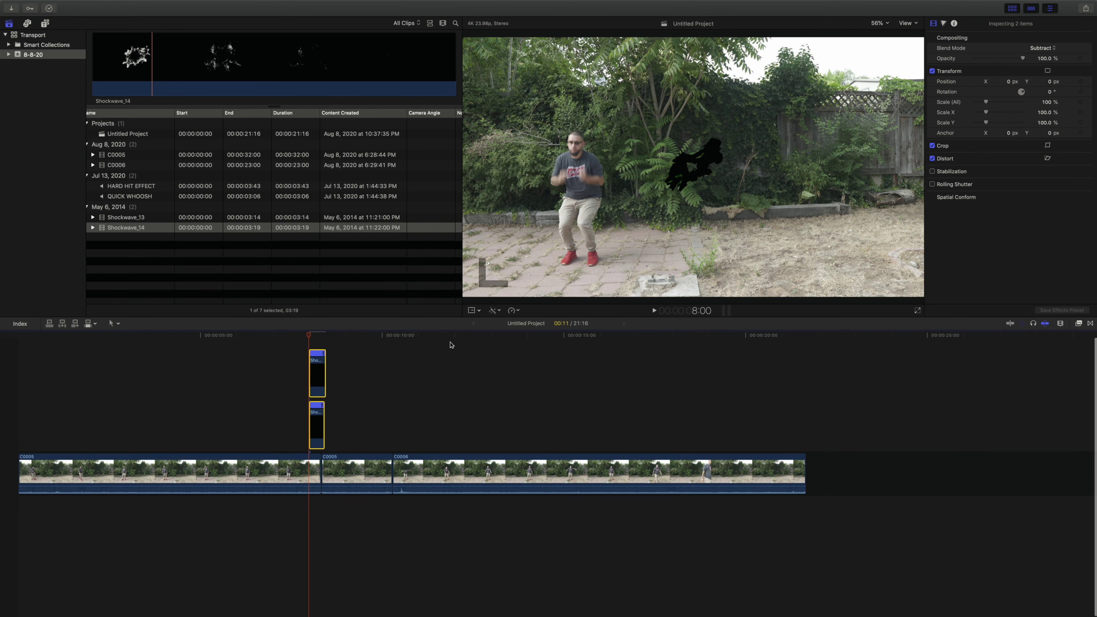
Move the Shockwave_14 smoke onto the man's upper body and Shockwave_13 onto his legs
{"action": "left_click", "coordinate": [471, 311]}
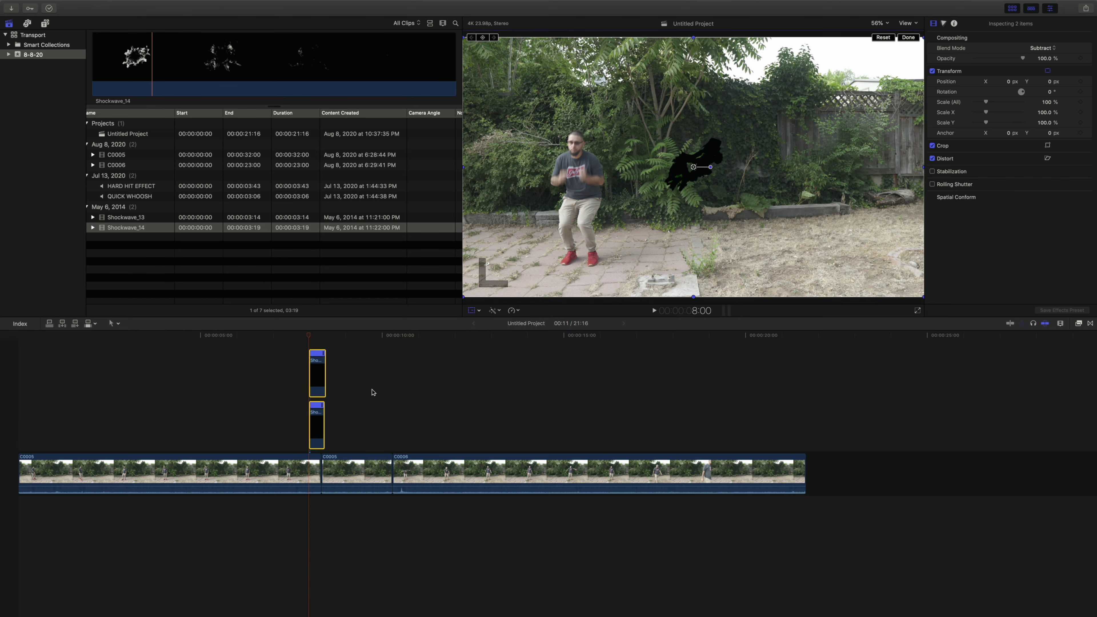
{"action": "left_click", "coordinate": [315, 380]}
{"action": "left_click_drag", "start_coordinate": [701, 163], "coordinate": [581, 159]}
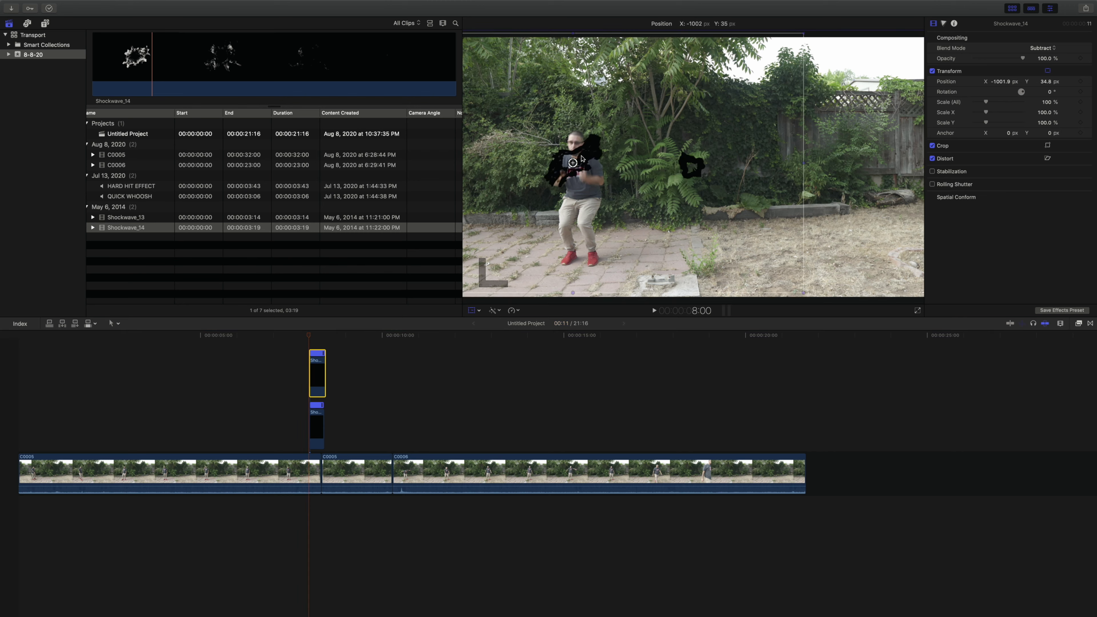
{"action": "left_click", "coordinate": [320, 417]}
{"action": "left_click_drag", "start_coordinate": [693, 167], "coordinate": [581, 210]}
Preview the placed overlays and zoom the timeline in around them
{"action": "key", "text": "space"}
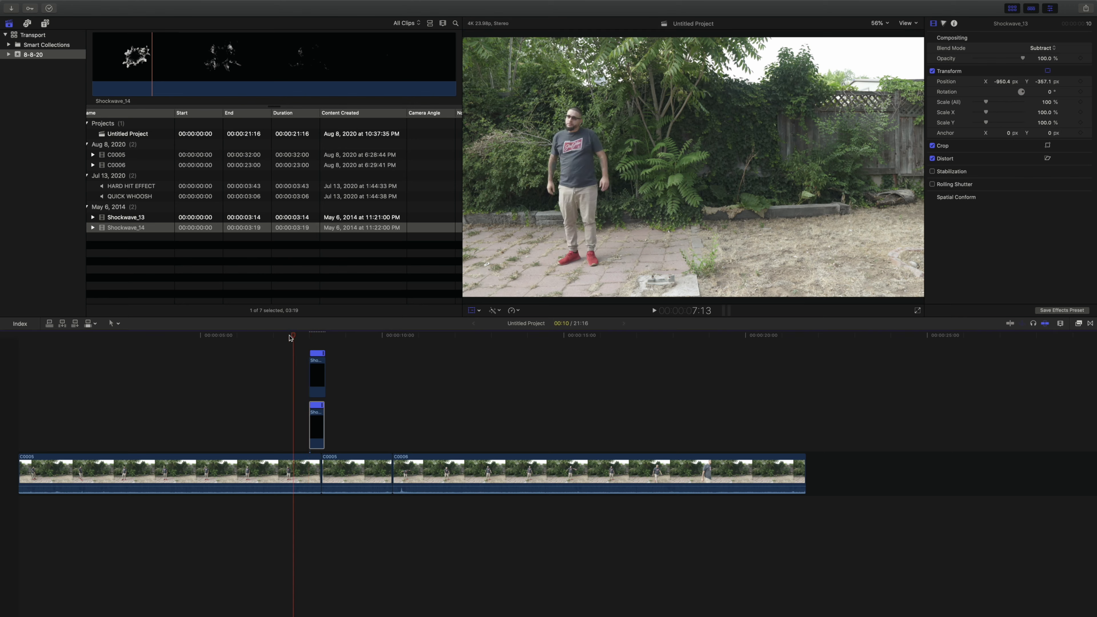
{"action": "key", "text": "space"}
{"action": "key", "text": "z"}
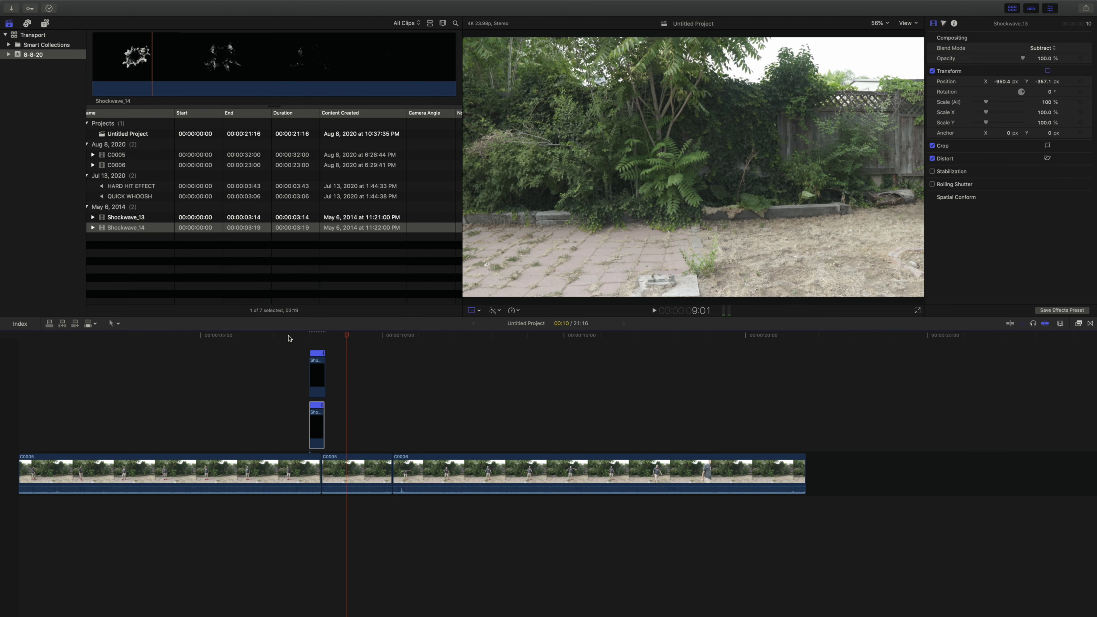
{"action": "left_click", "coordinate": [320, 336]}
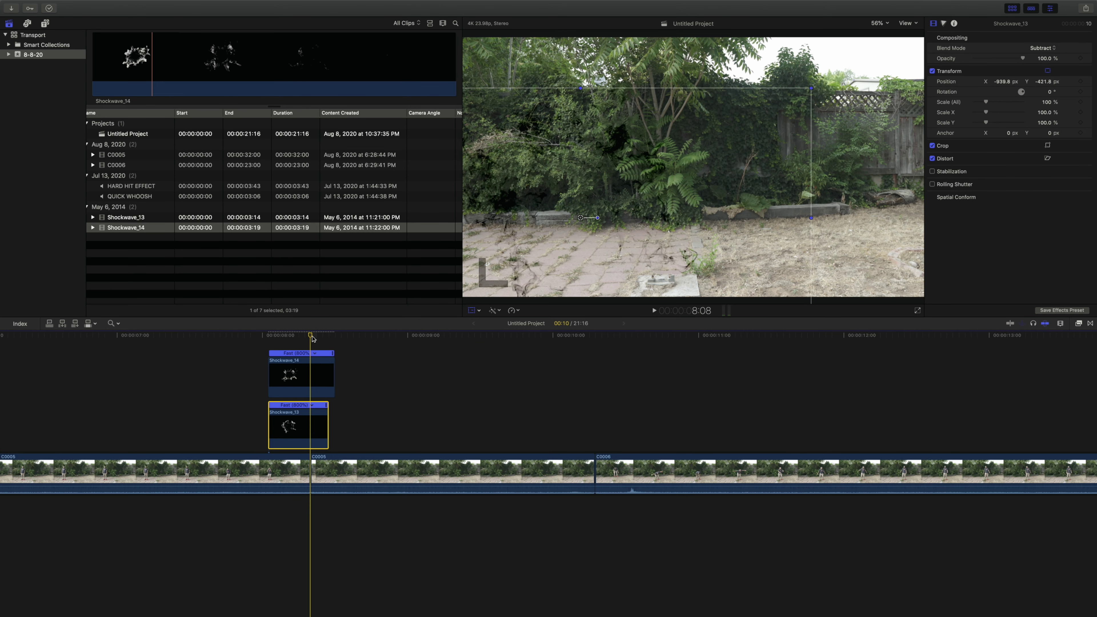
Add Cross Dissolves to both shockwave overlays and shorten the dissolves
{"action": "left_click", "coordinate": [1090, 324]}
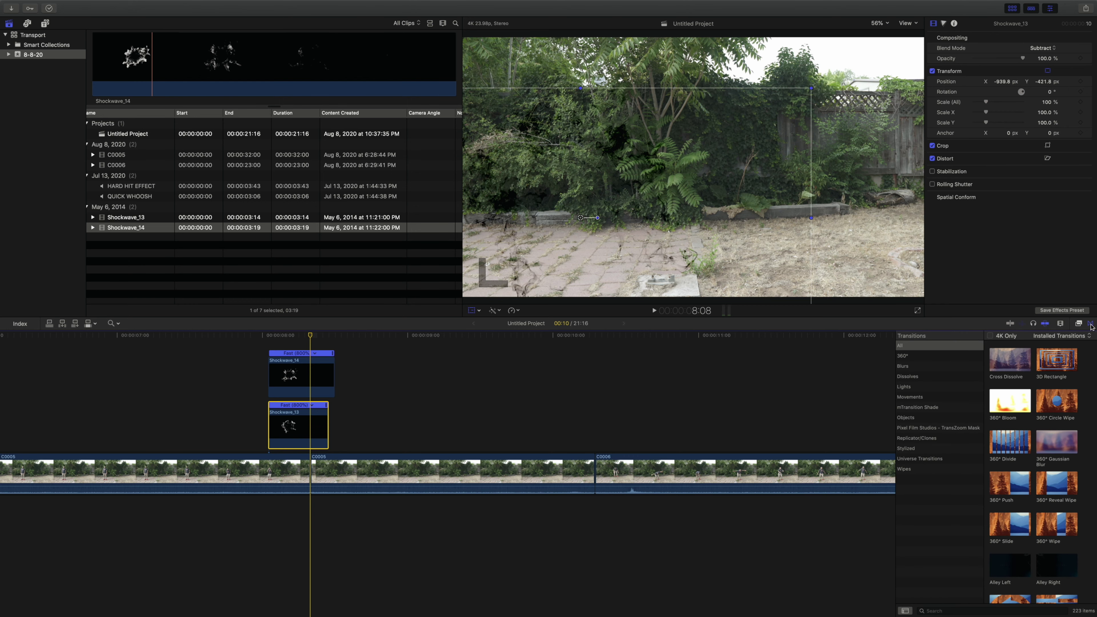
{"action": "left_click_drag", "start_coordinate": [1010, 359], "coordinate": [301, 373]}
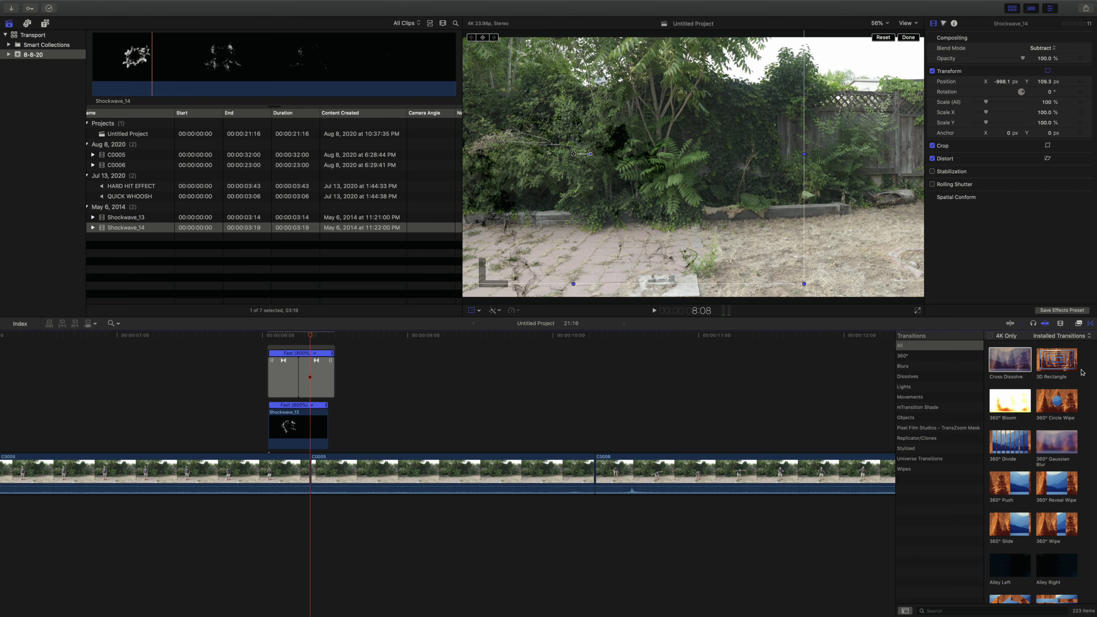
{"action": "left_click_drag", "start_coordinate": [1009, 359], "coordinate": [295, 420]}
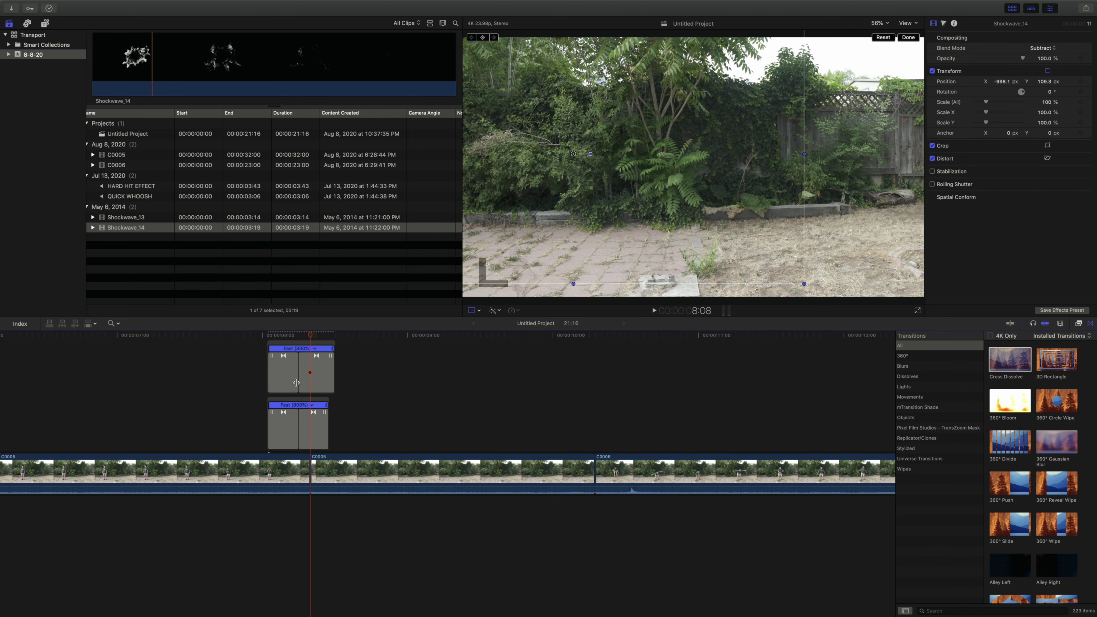
{"action": "left_click_drag", "start_coordinate": [332, 375], "coordinate": [338, 375]}
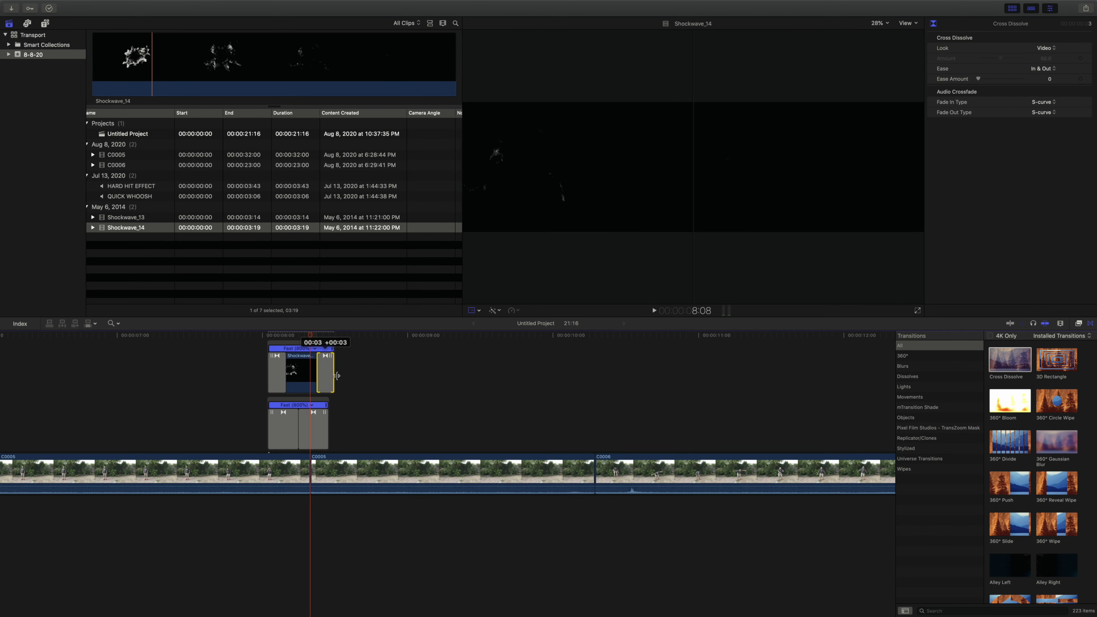
{"action": "mouse_move", "coordinate": [298, 422]}
{"action": "left_mouse_down"}
{"action": "mouse_move", "coordinate": [285, 421]}
{"action": "mouse_move", "coordinate": [318, 421]}
{"action": "left_mouse_up"}
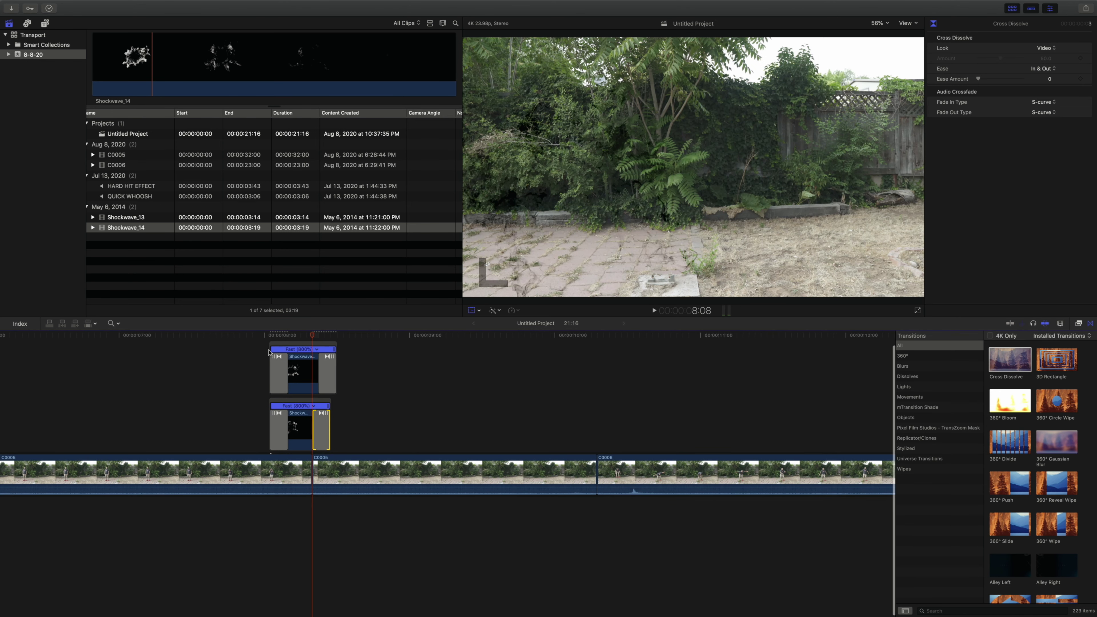
{"action": "key", "text": "space"}
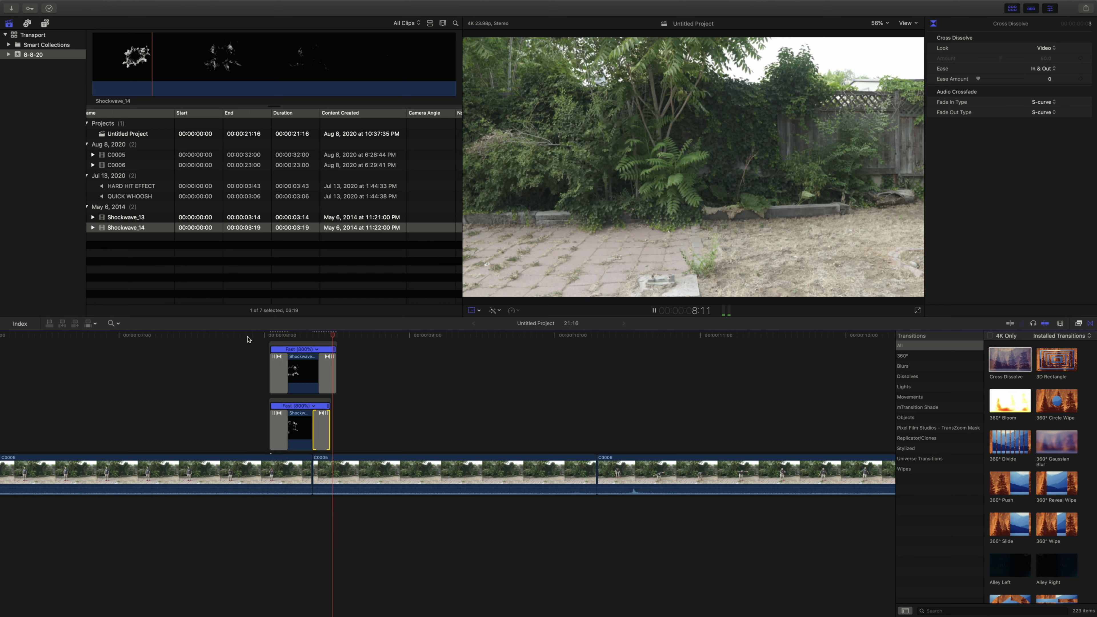
Nudge both overlays slightly later, replay, and select them with their transitions
{"action": "left_click_drag", "start_coordinate": [301, 356], "coordinate": [312, 356]}
{"action": "left_click_drag", "start_coordinate": [298, 428], "coordinate": [309, 427]}
{"action": "key", "text": "shift+slash"}
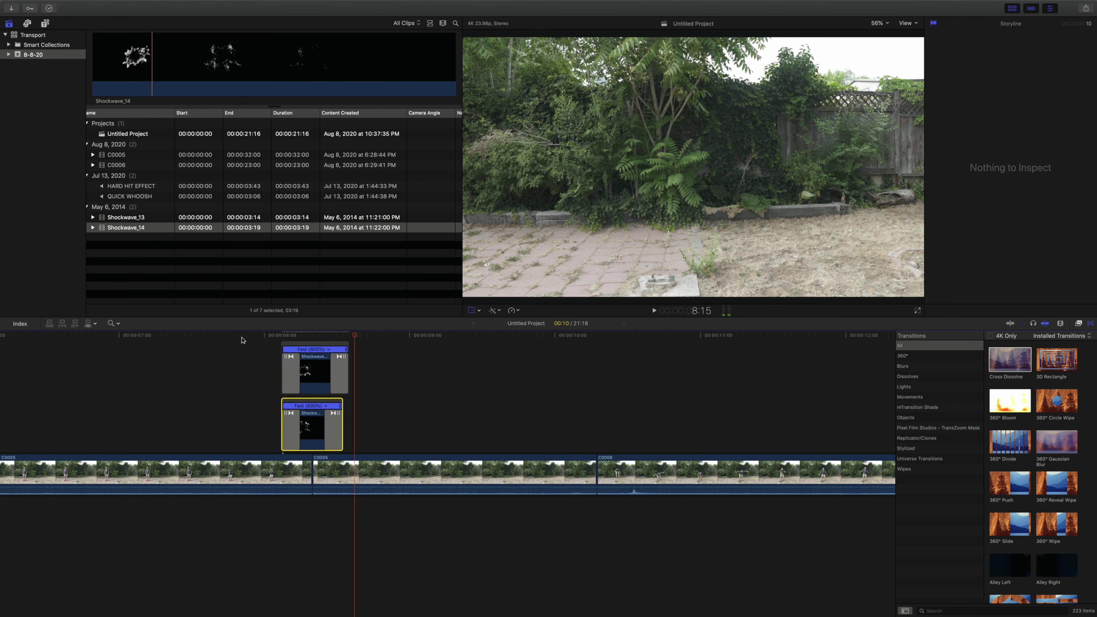
{"action": "left_click_drag", "start_coordinate": [401, 352], "coordinate": [304, 434]}
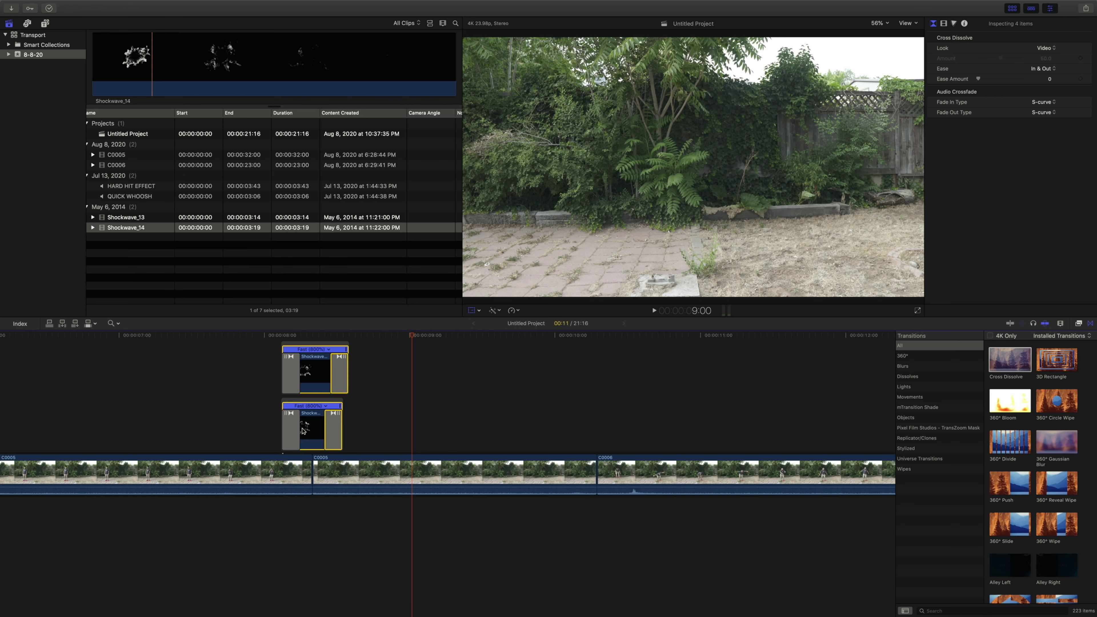
Paste copies of the two shockwave overlays at about 10:04 over the later shot
{"action": "left_click_drag", "start_coordinate": [614, 337], "coordinate": [585, 337]}
{"action": "key", "text": "super+v"}
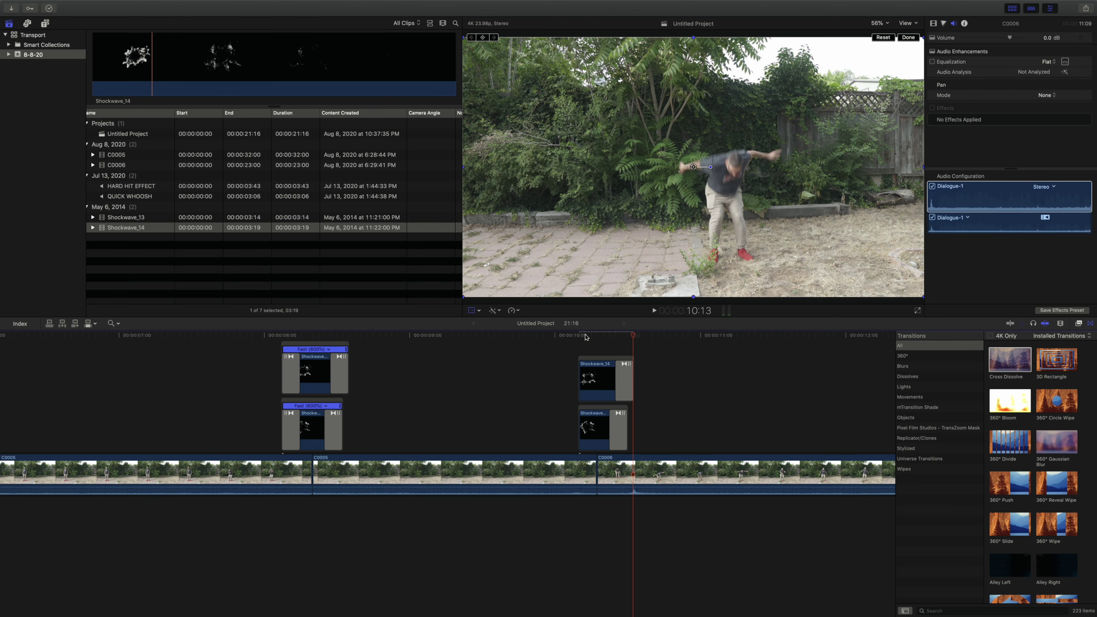
{"action": "left_click", "coordinate": [626, 382]}
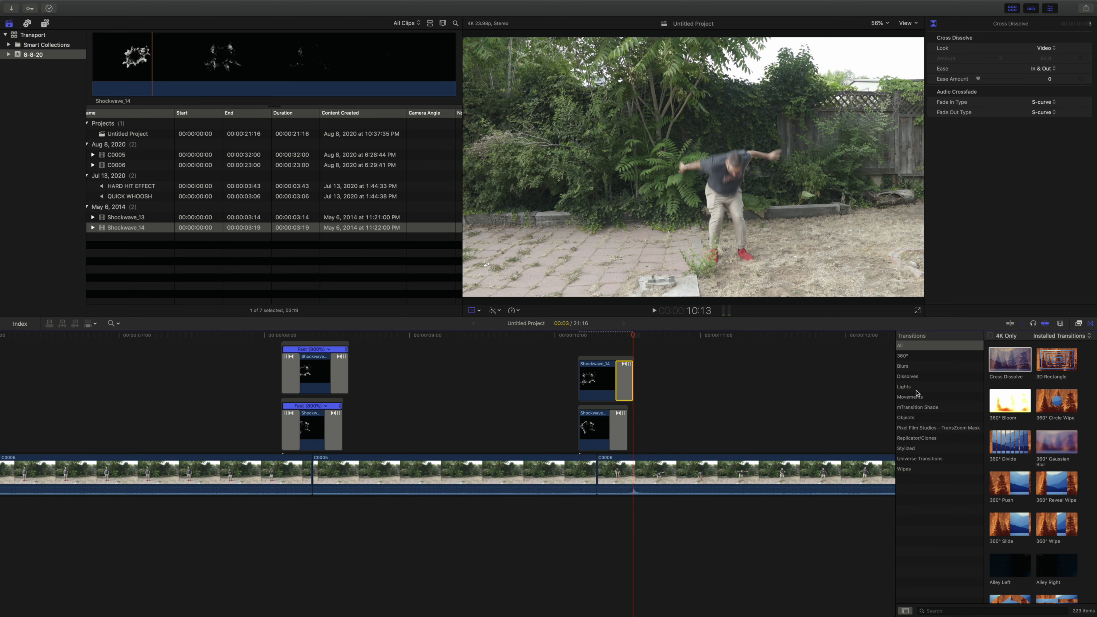
Add Cross Dissolve transitions to both new shockwave copies, upper and lower
{"action": "left_click_drag", "start_coordinate": [988, 371], "coordinate": [607, 385]}
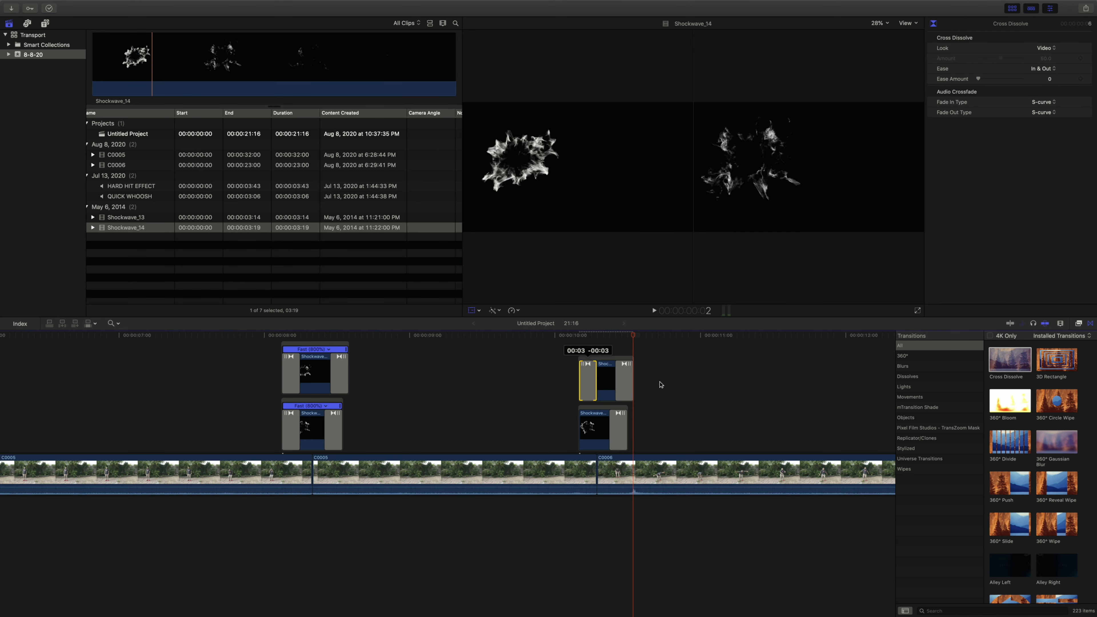
{"action": "left_click_drag", "start_coordinate": [1009, 361], "coordinate": [608, 424]}
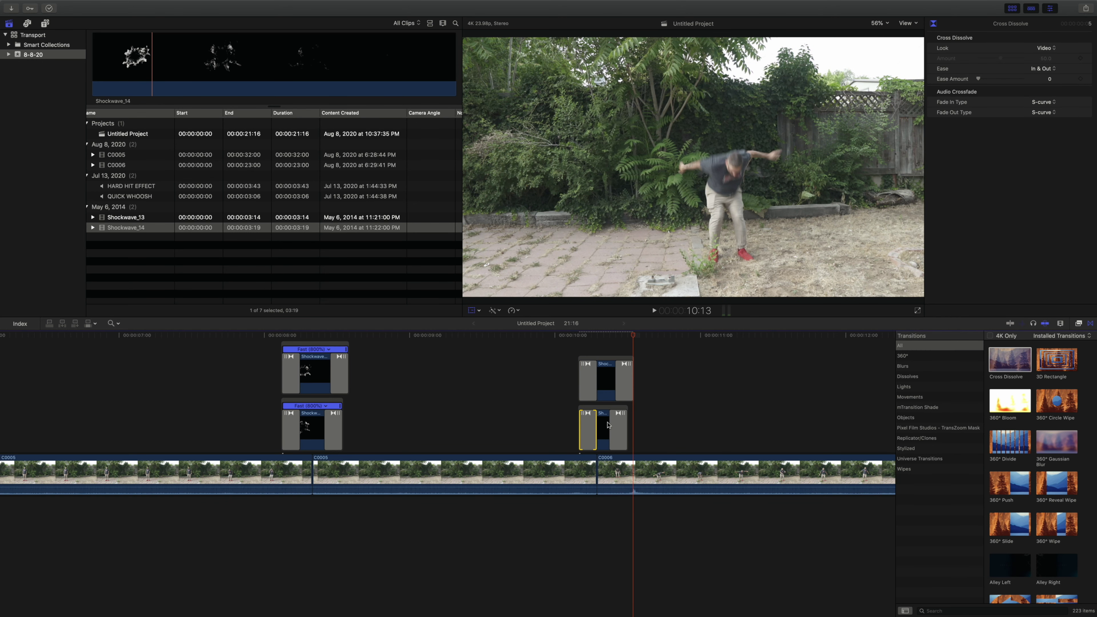
{"action": "left_click", "coordinate": [622, 423]}
{"action": "left_click", "coordinate": [608, 383]}
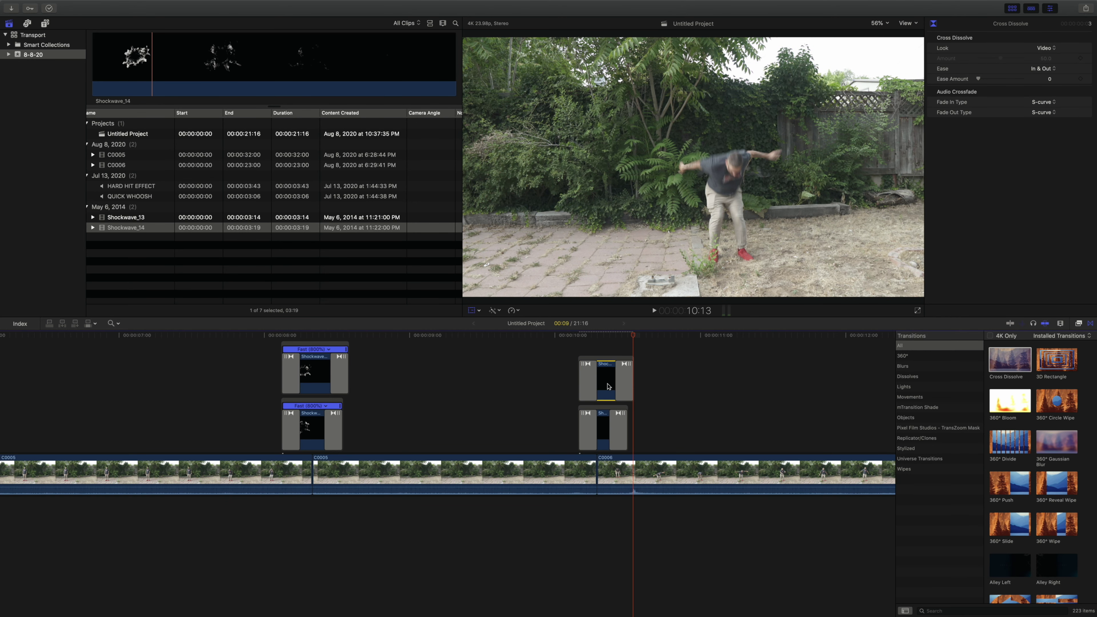
Retime the new Shockwave_14 and Shockwave_13 copies to Fast 4x (400%) and play them back
{"action": "left_click", "coordinate": [518, 311]}
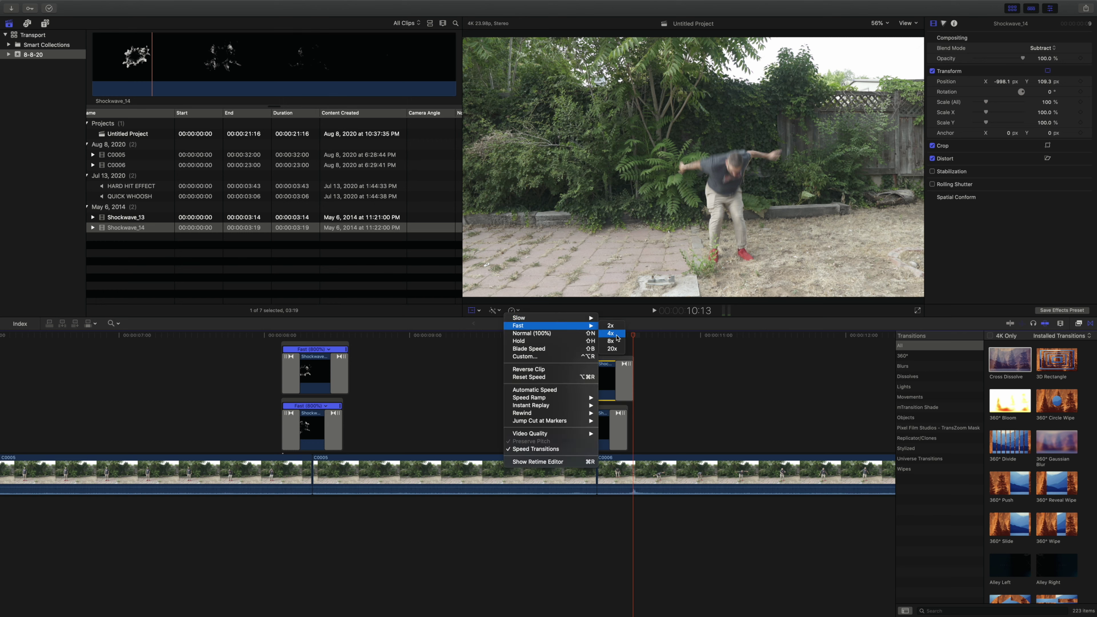
{"action": "left_click", "coordinate": [611, 339]}
{"action": "left_click", "coordinate": [606, 415]}
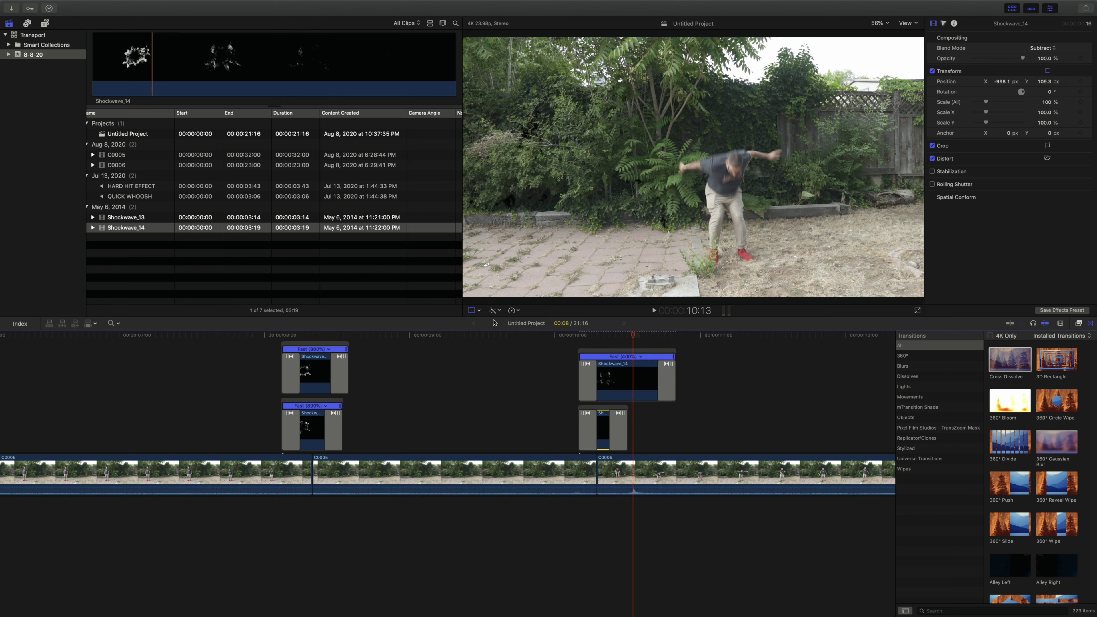
{"action": "left_click", "coordinate": [515, 311]}
{"action": "mouse_move", "coordinate": [546, 330]}
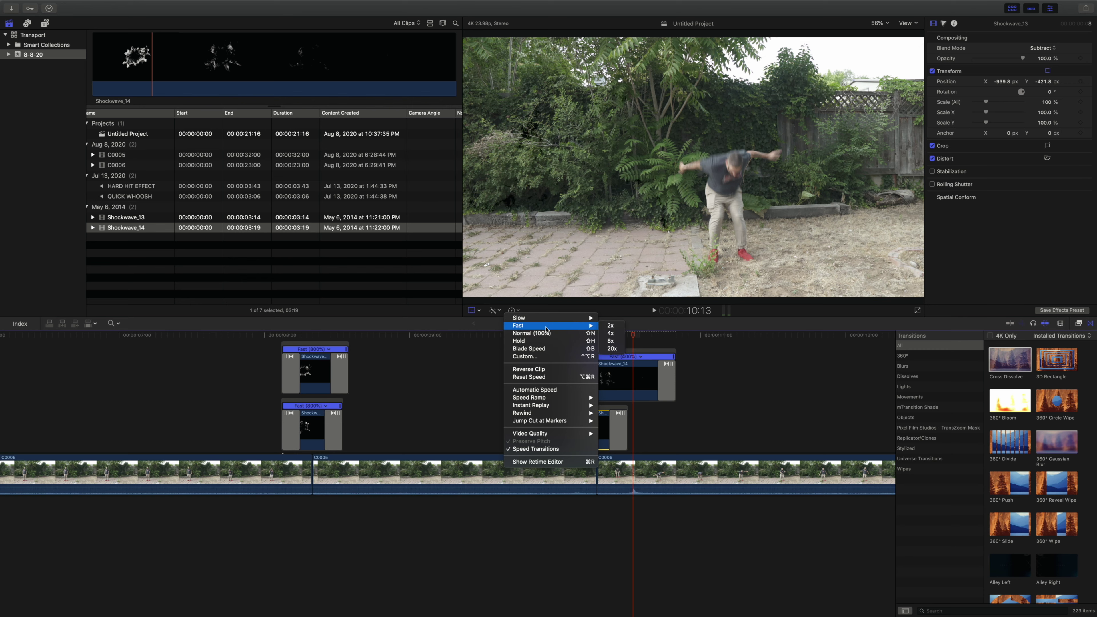
{"action": "left_click", "coordinate": [610, 333]}
{"action": "key", "text": "/"}
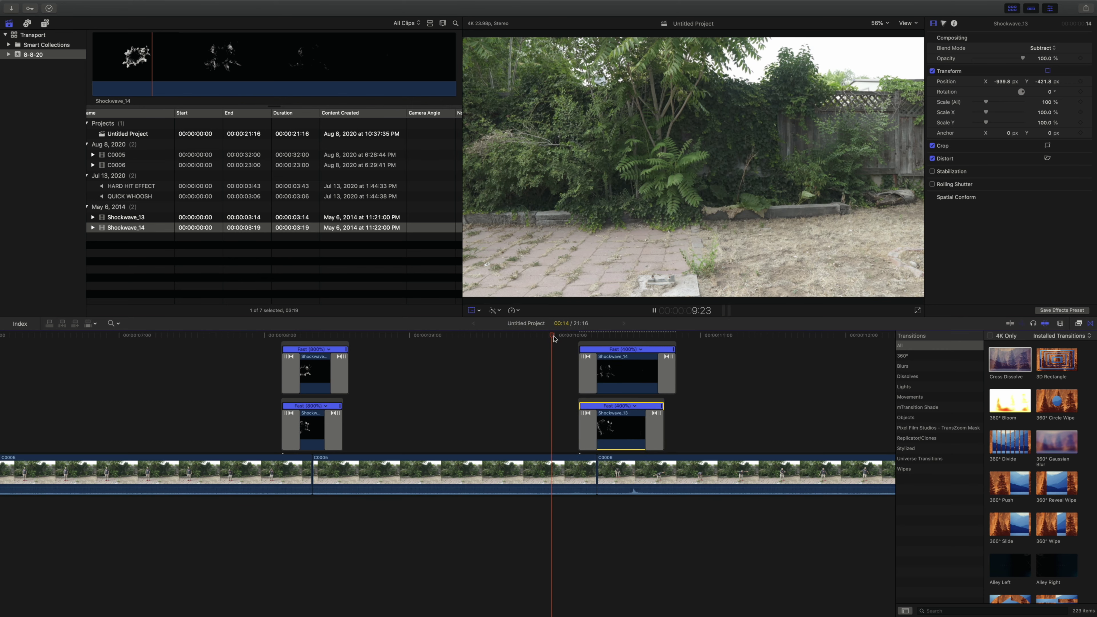
{"action": "left_click", "coordinate": [609, 364]}
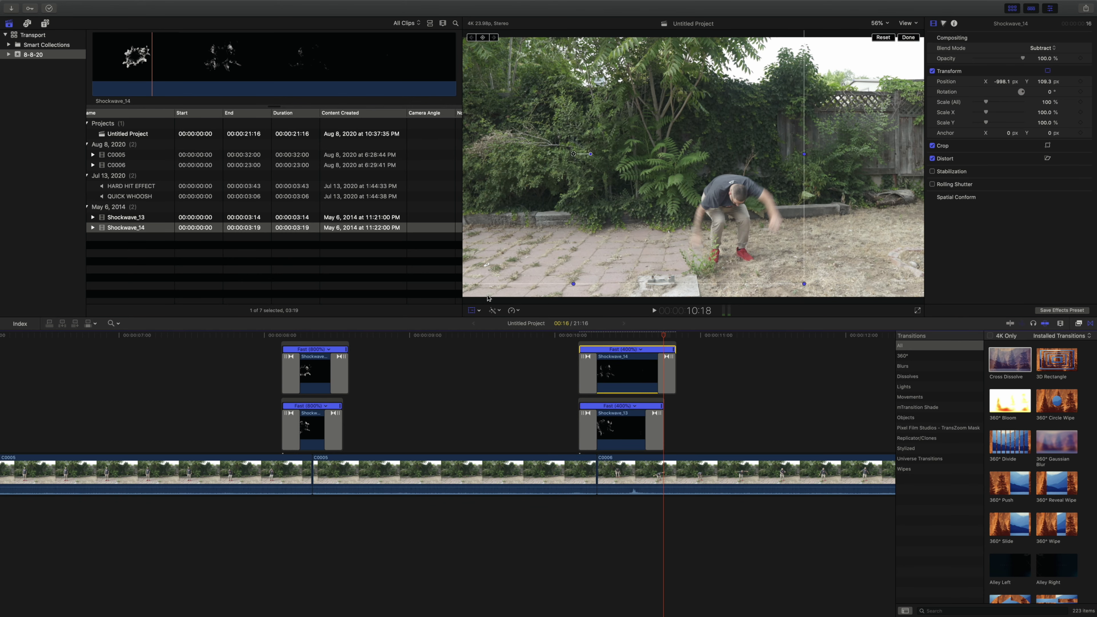
At frame 10:09, move the Shockwave_14 and Shockwave_13 smoke toward the upper right and preview
{"action": "left_click", "coordinate": [591, 335]}
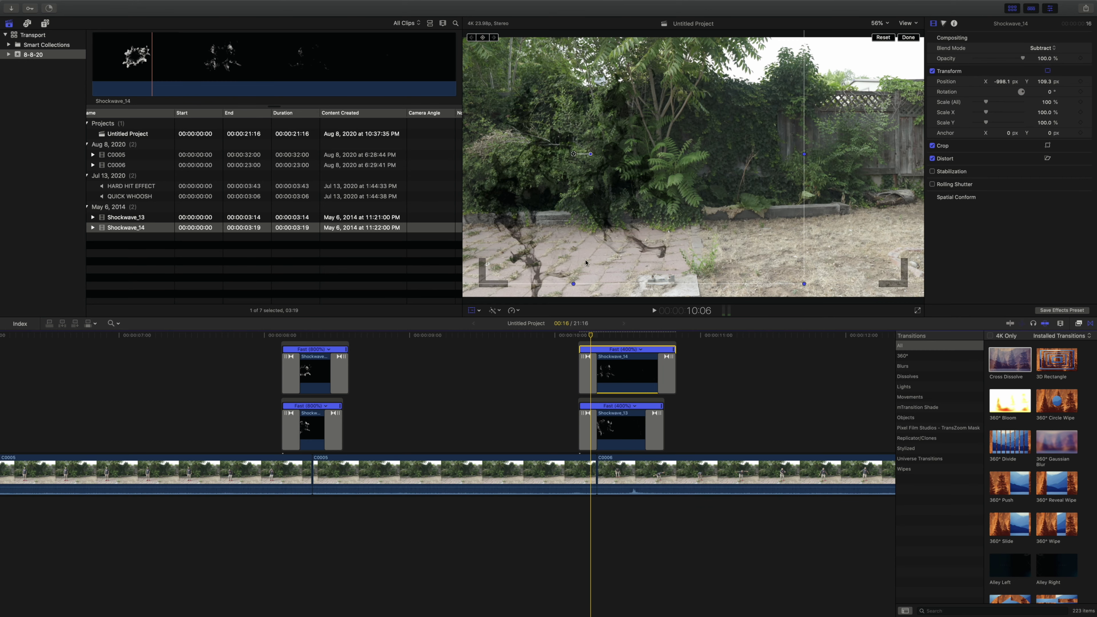
{"action": "left_click_drag", "start_coordinate": [593, 335], "coordinate": [615, 335]}
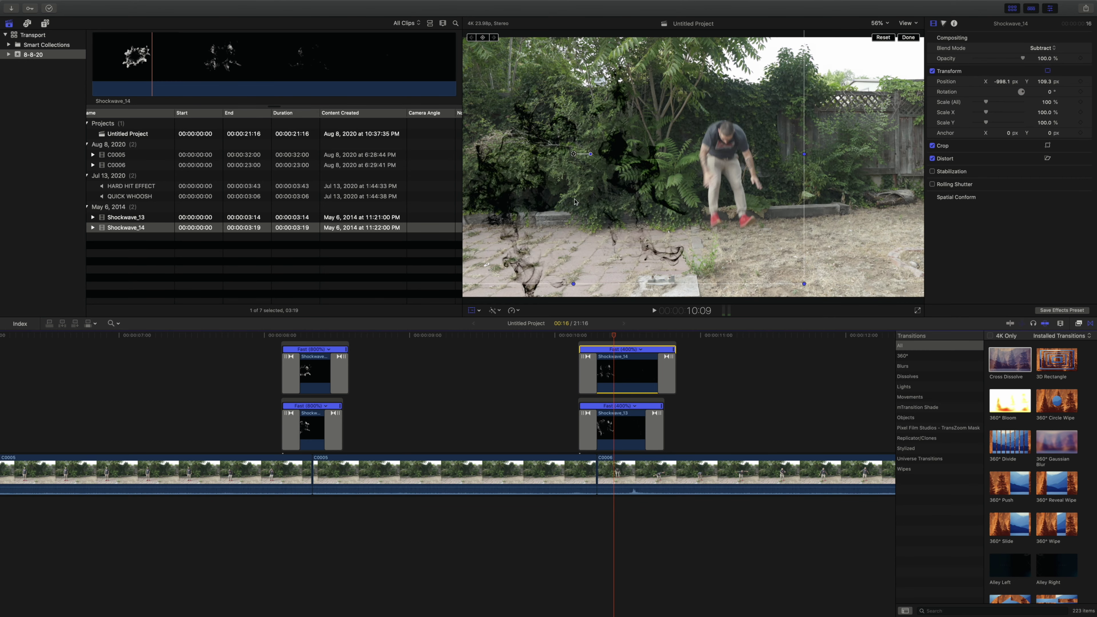
{"action": "left_click_drag", "start_coordinate": [574, 201], "coordinate": [710, 125]}
{"action": "left_click", "coordinate": [617, 418]}
{"action": "left_click_drag", "start_coordinate": [506, 217], "coordinate": [708, 215]}
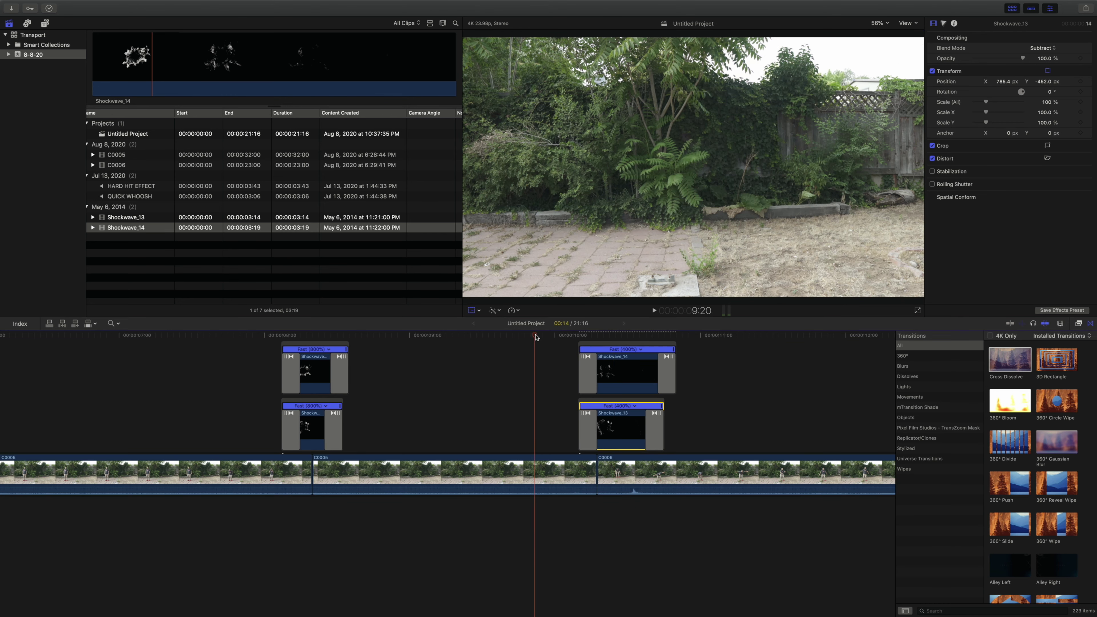
{"action": "key", "text": "space"}
{"action": "key", "text": "space"}
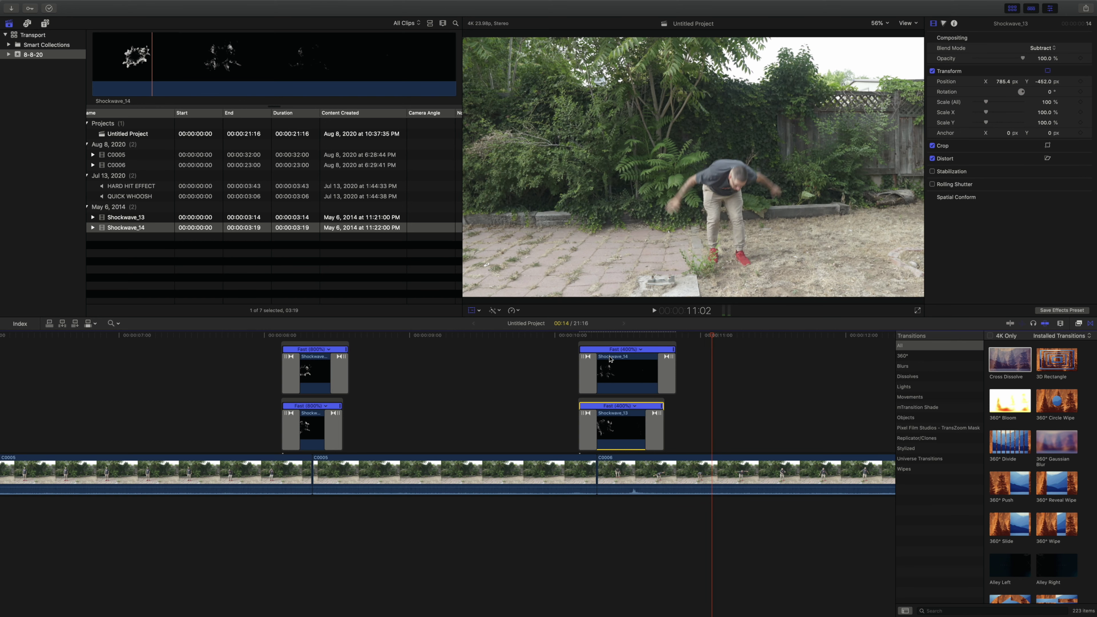
Scale Shockwave_14 with the transform handles to 63.43% width and 68.48% height
{"action": "left_click", "coordinate": [620, 362]}
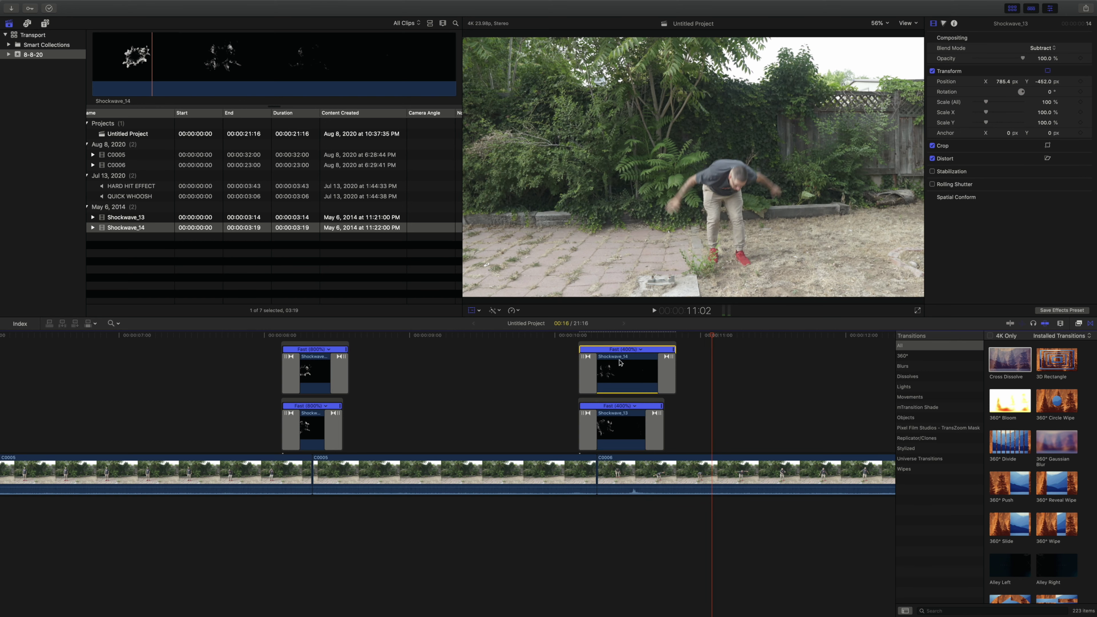
{"action": "left_click", "coordinate": [597, 337]}
{"action": "key", "text": "shift+t"}
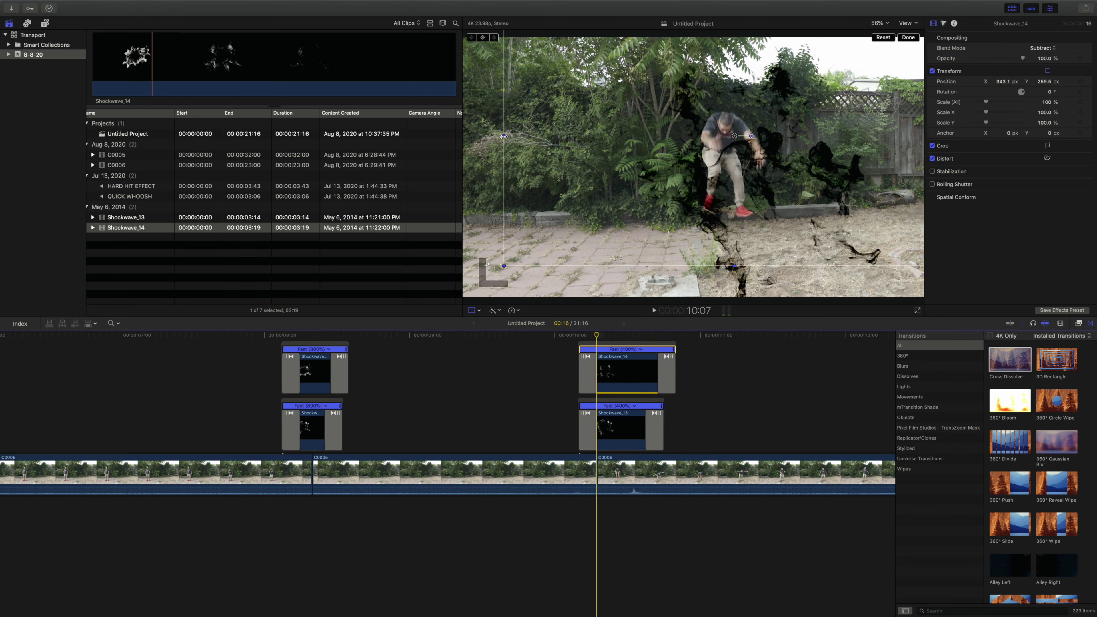
{"action": "left_click_drag", "start_coordinate": [503, 136], "coordinate": [589, 136]}
{"action": "left_click_drag", "start_coordinate": [734, 265], "coordinate": [734, 225]}
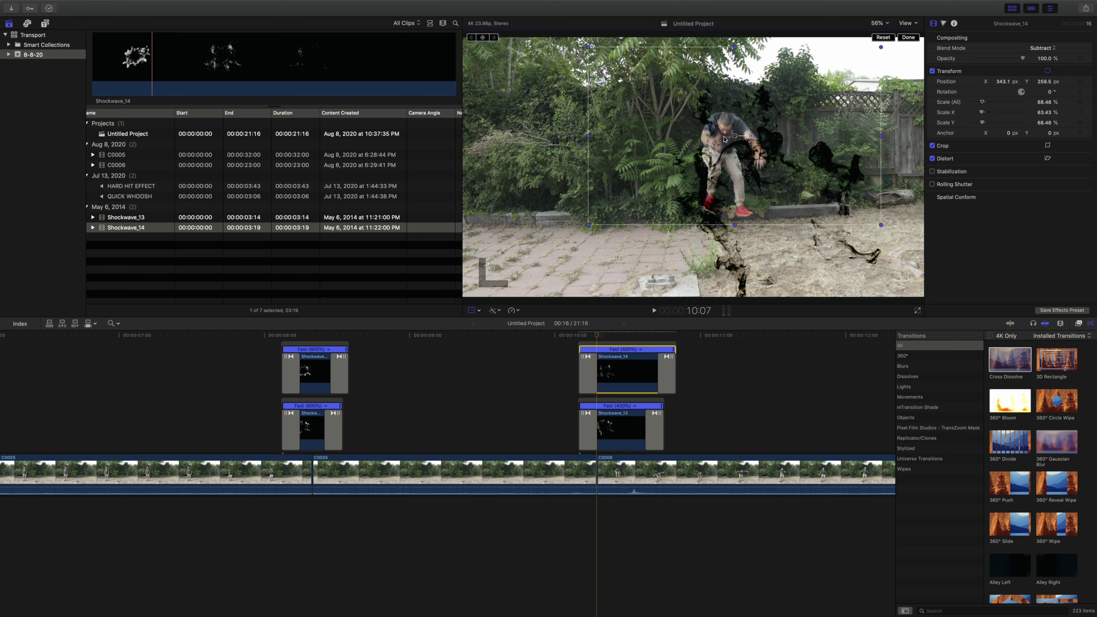
Scale Shockwave_13 to 71.85% width and 69.54% height, shift it up-left, and preview
{"action": "left_click", "coordinate": [628, 414]}
{"action": "left_click_drag", "start_coordinate": [559, 224], "coordinate": [622, 221]}
{"action": "left_click_drag", "start_coordinate": [787, 91], "coordinate": [788, 130]}
{"action": "left_click_drag", "start_coordinate": [624, 225], "coordinate": [703, 254]}
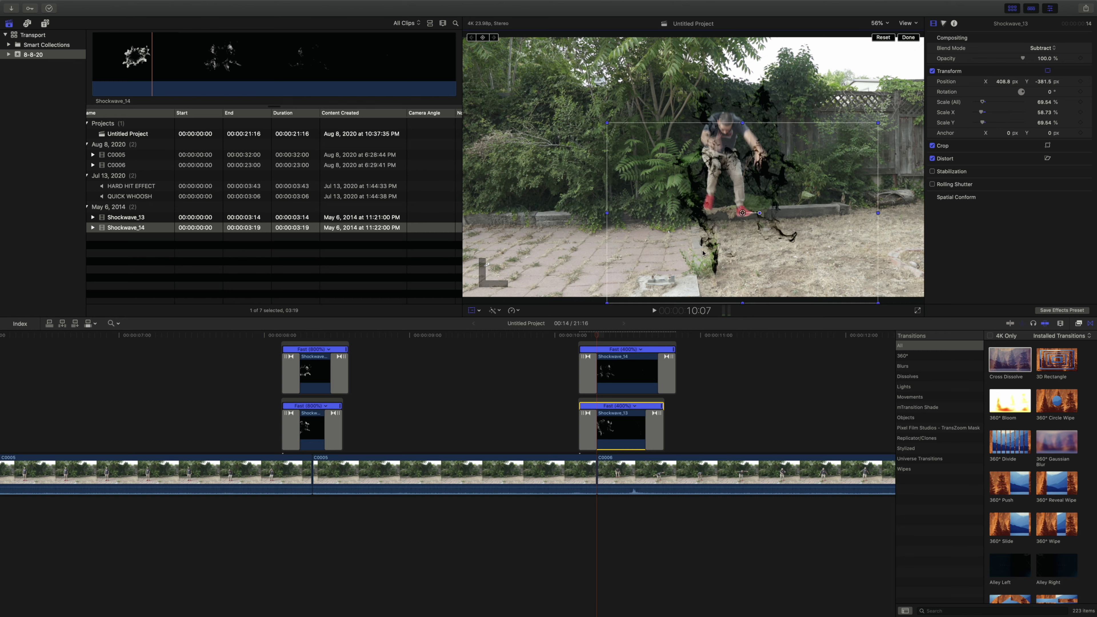
{"action": "left_click", "coordinate": [533, 341]}
{"action": "key", "text": "space"}
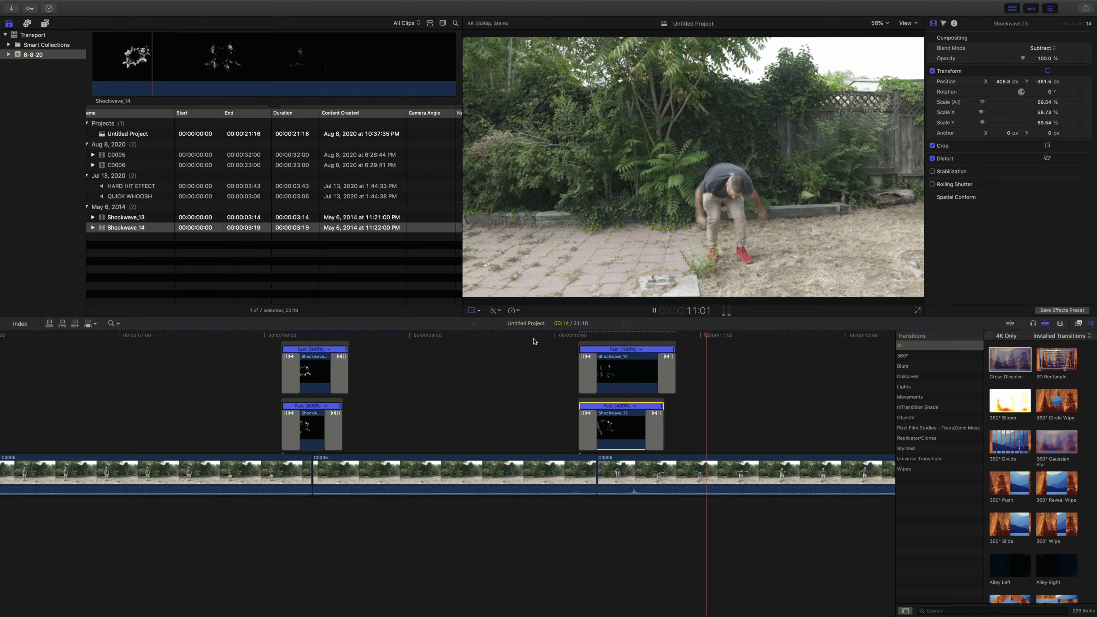
Replay the second shockwave effect and park on the Shockwave_14 frame just after 10:01
{"action": "left_click", "coordinate": [531, 337]}
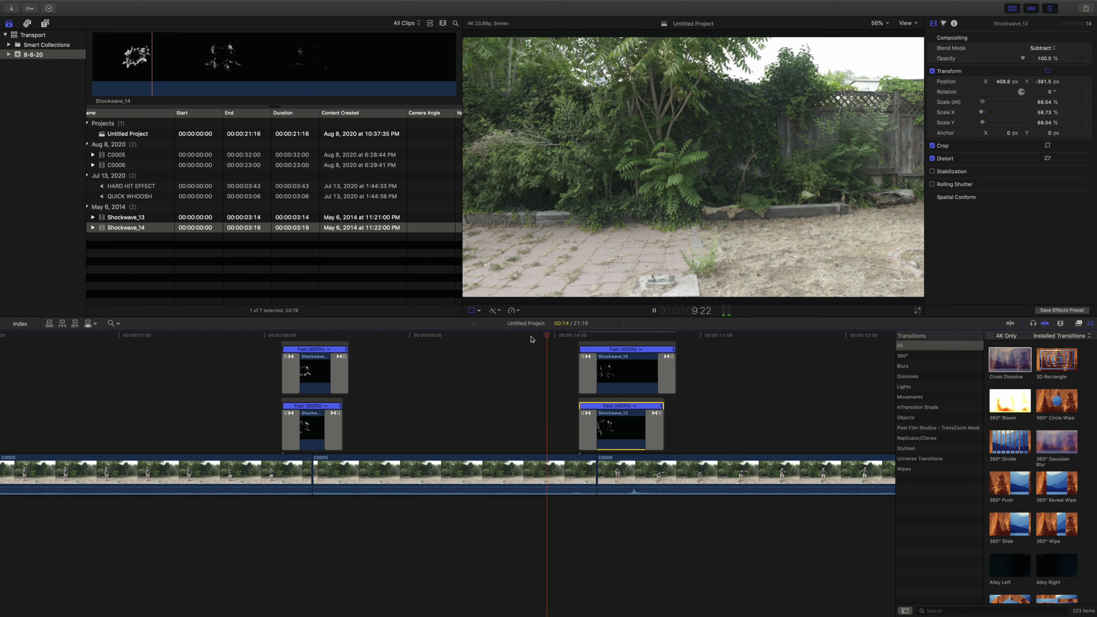
{"action": "key", "text": "space"}
{"action": "left_click", "coordinate": [561, 349]}
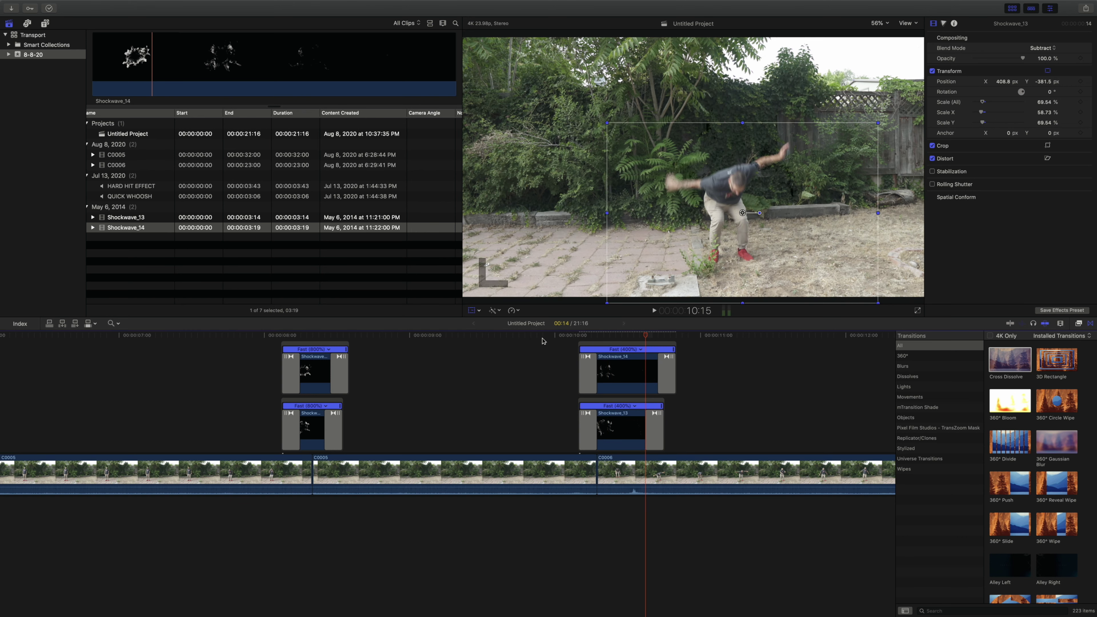
{"action": "key", "text": "space"}
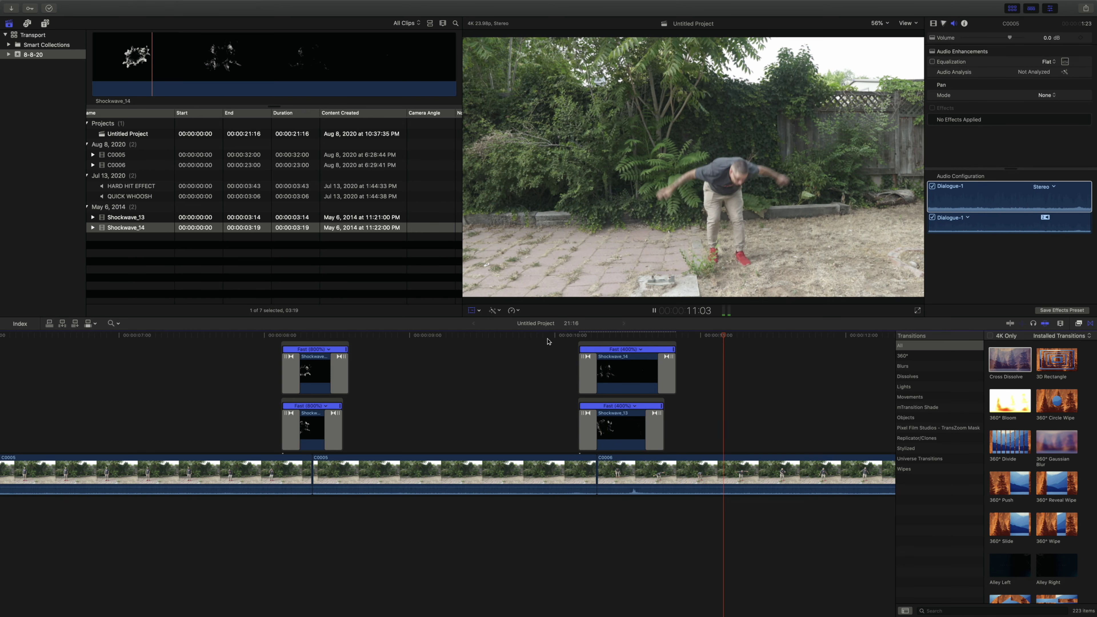
{"action": "left_click", "coordinate": [563, 338]}
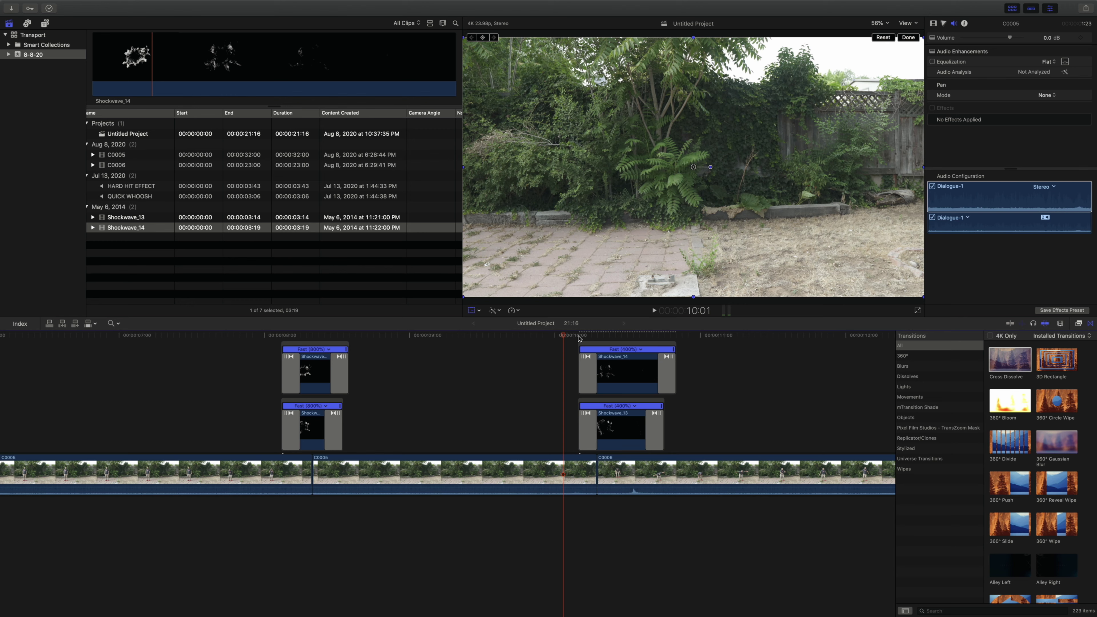
{"action": "key", "text": "Right"}
{"action": "key", "text": "Right"}
{"action": "key", "text": "Right"}
{"action": "key", "text": "Right"}
{"action": "key", "text": "Right"}
{"action": "key", "text": "Right"}
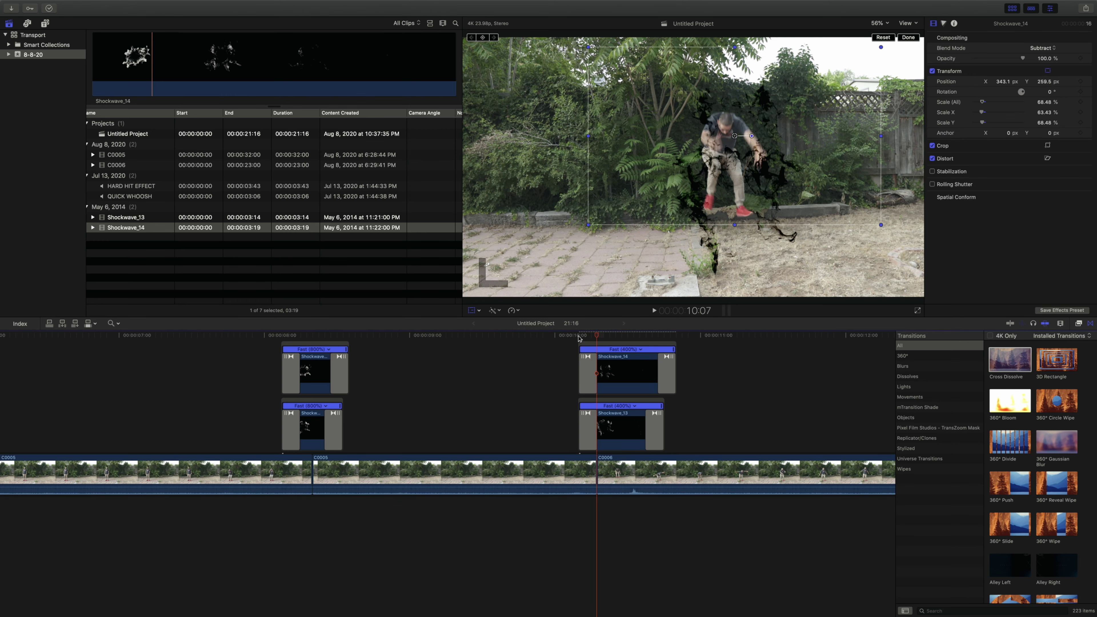
Nudge Shockwave_14 up and left so the smoke surrounds the man, then play to check
{"action": "left_click", "coordinate": [619, 382]}
{"action": "left_click_drag", "start_coordinate": [714, 112], "coordinate": [703, 103]}
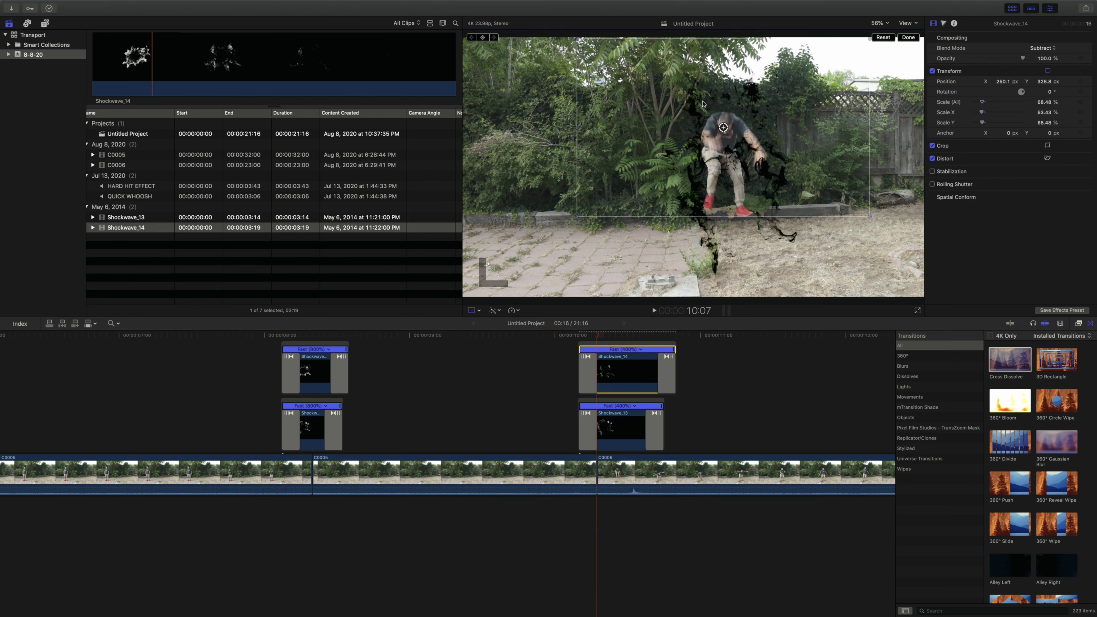
{"action": "left_click", "coordinate": [529, 336]}
{"action": "key", "text": "space"}
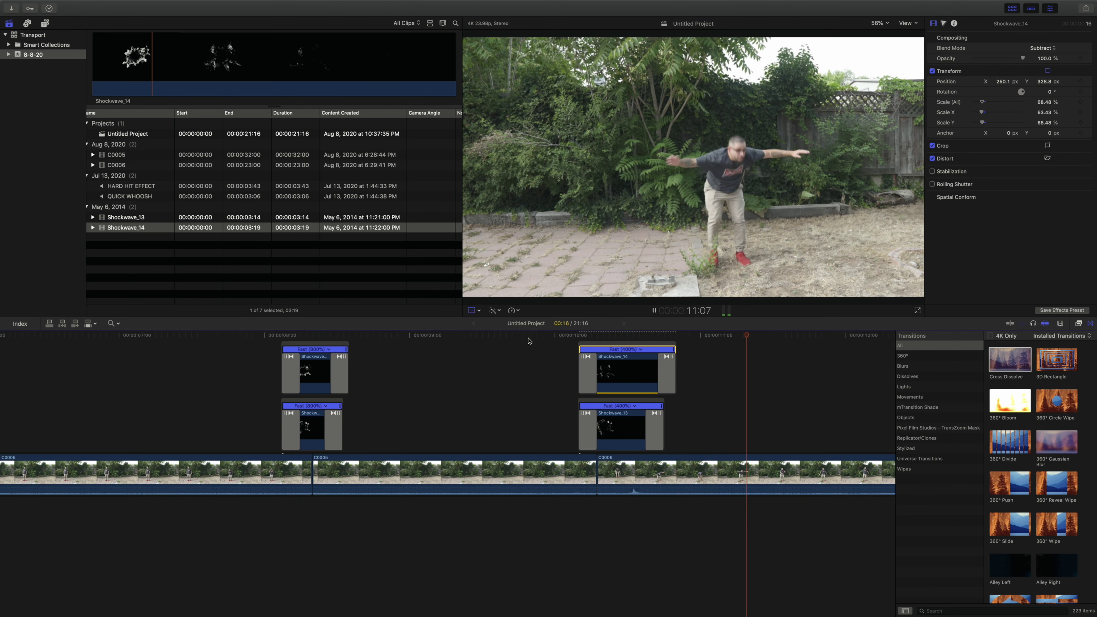
{"action": "key", "text": "space"}
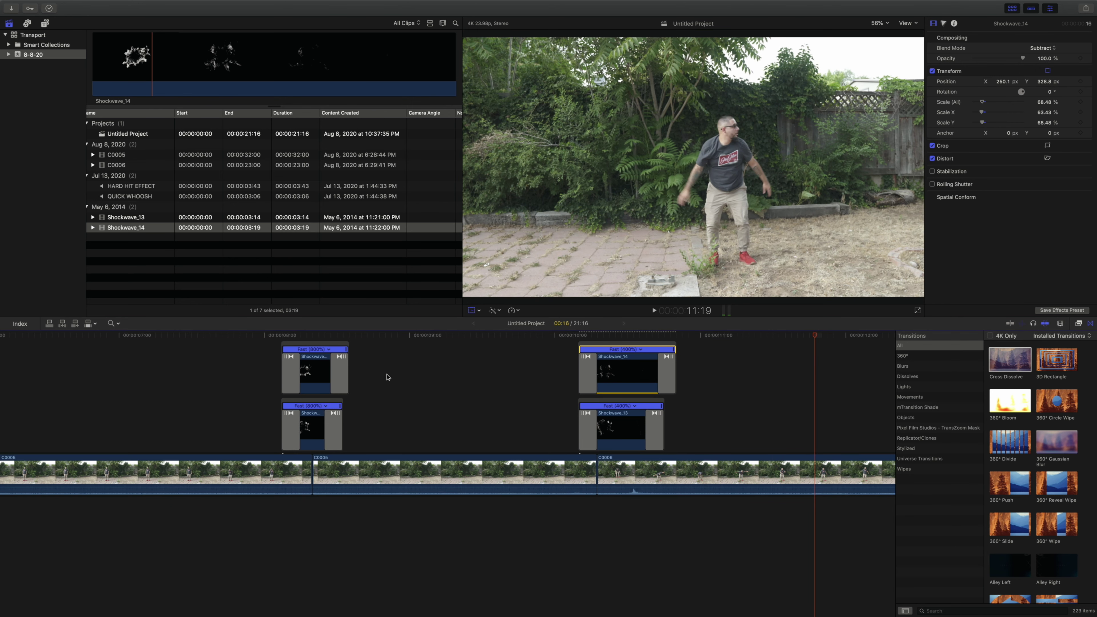
Play the sequence from about 7:15 to 11:07, then pick the HARD HIT EFFECT sound clip
{"action": "left_click", "coordinate": [207, 340]}
{"action": "key", "text": "space"}
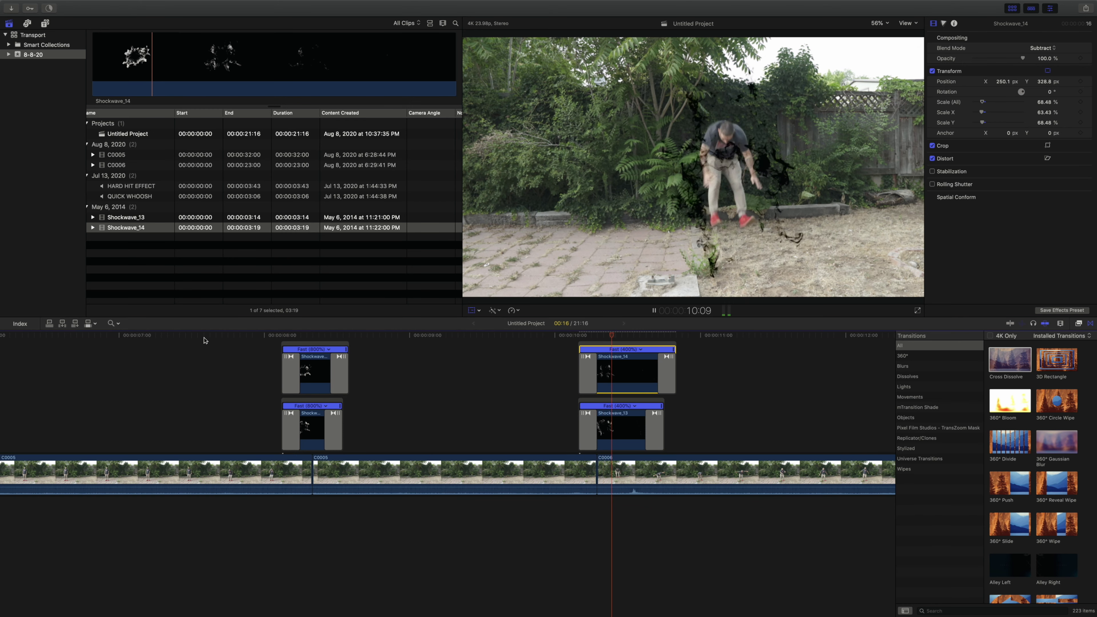
{"action": "key", "text": "space"}
{"action": "scroll", "coordinate": [205, 340], "scroll_direction": "right", "scroll_amount": 1}
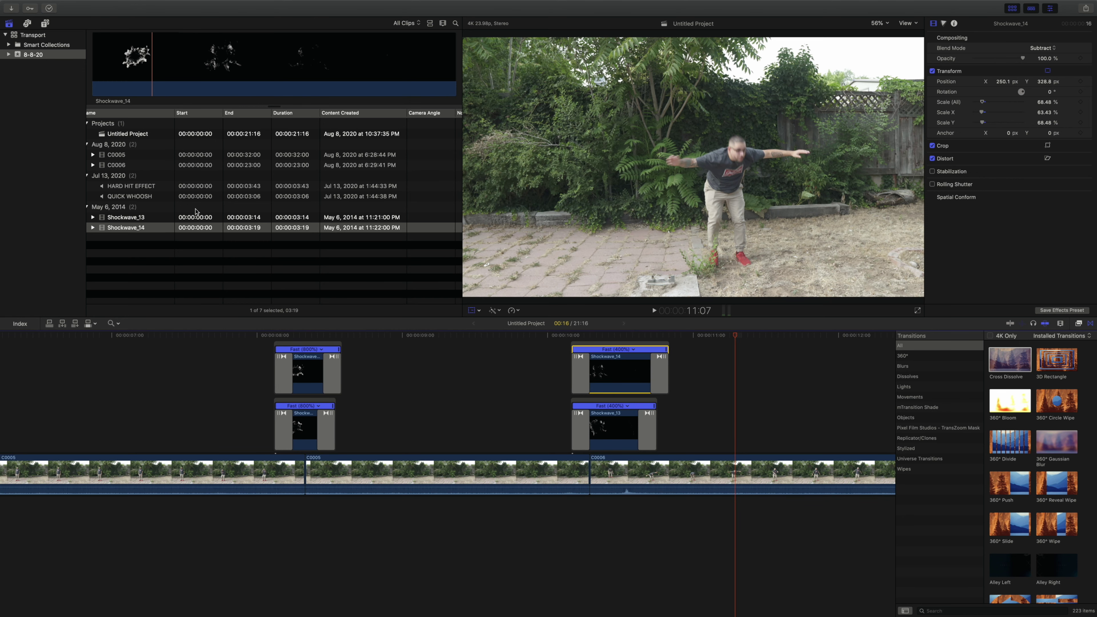
{"action": "left_click", "coordinate": [111, 186]}
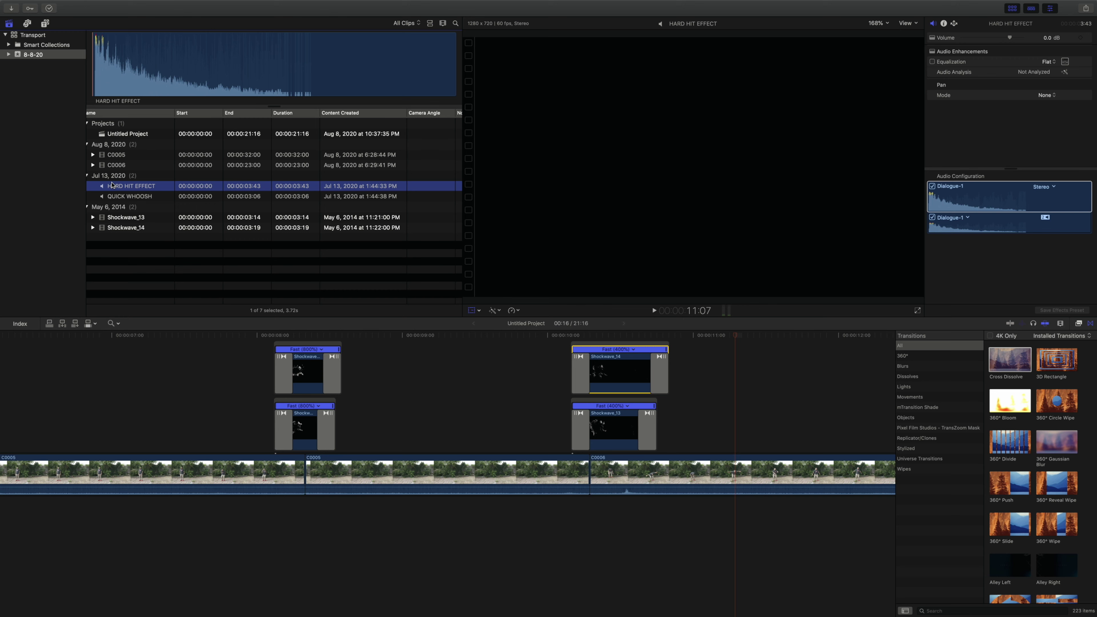
Audition the HARD HIT EFFECT sound clip with the system volume raised
{"action": "scroll", "coordinate": [111, 185], "scroll_direction": "right", "scroll_amount": 1}
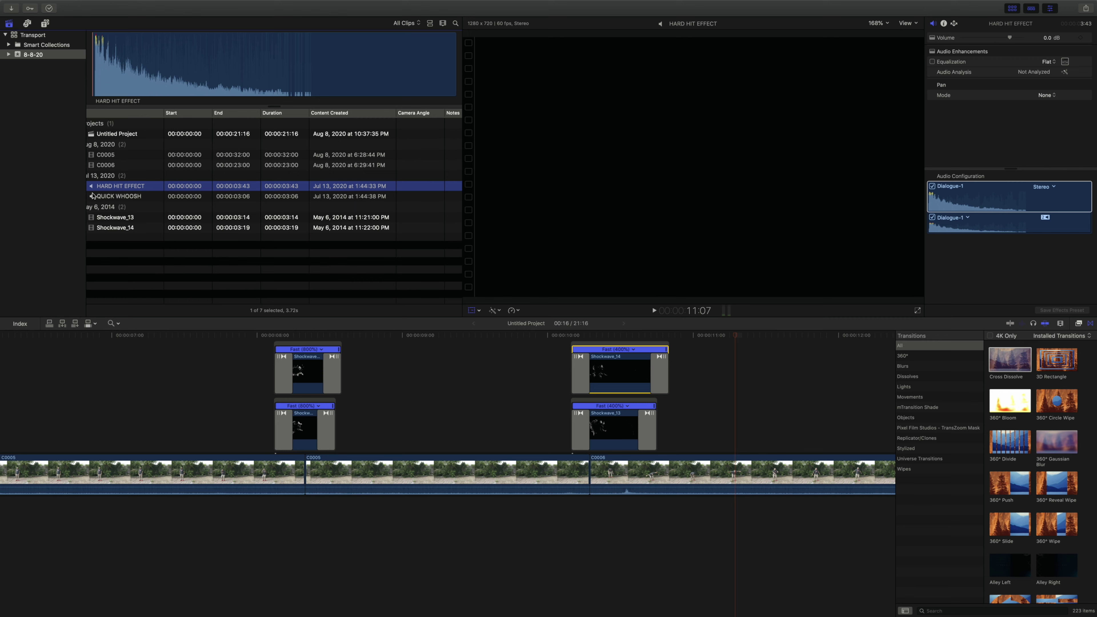
{"action": "key", "text": "XF86AudioRaiseVolume"}
{"action": "key", "text": "space"}
{"action": "scroll", "coordinate": [99, 197], "scroll_direction": "right", "scroll_amount": 1}
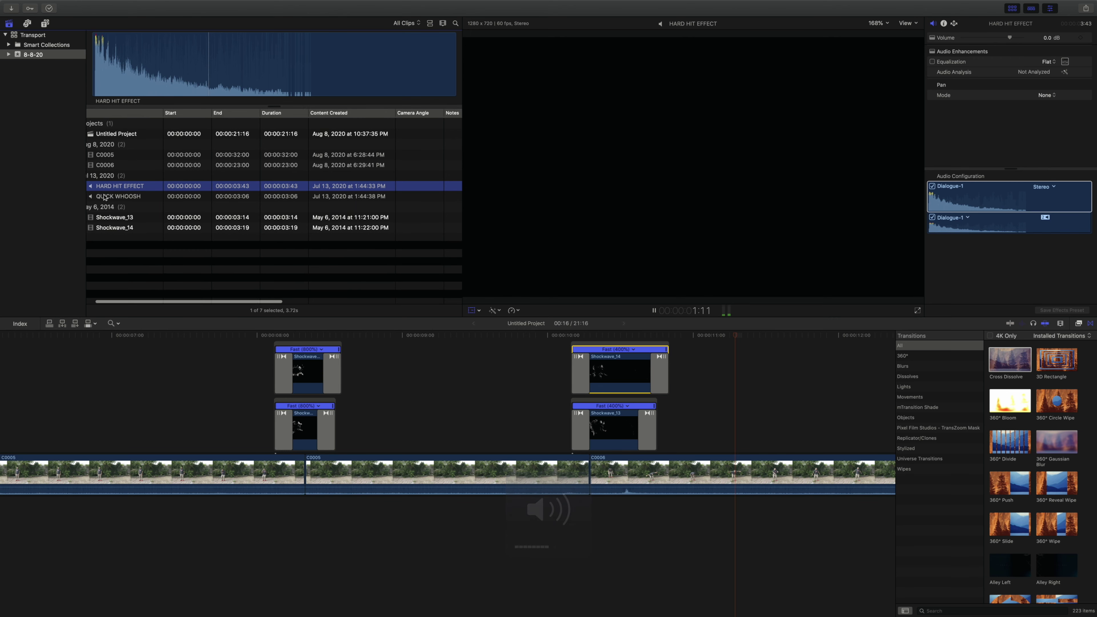
Place QUICK WHOOSH and then HARD HIT EFFECT in the timeline beneath C0005
{"action": "left_click", "coordinate": [104, 198]}
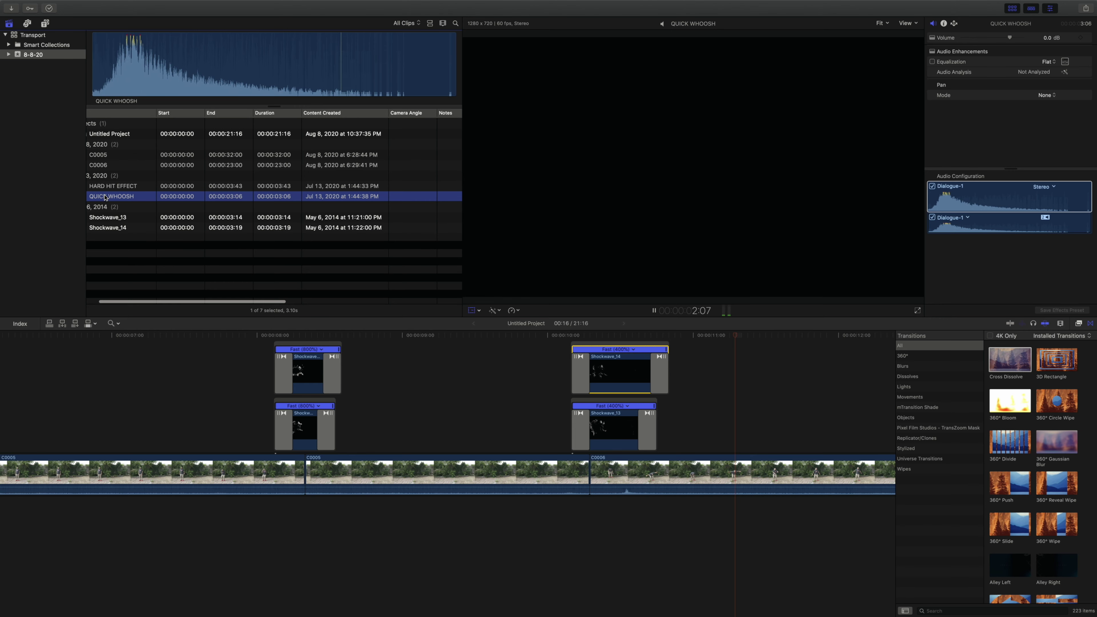
{"action": "left_click_drag", "start_coordinate": [105, 197], "coordinate": [271, 503]}
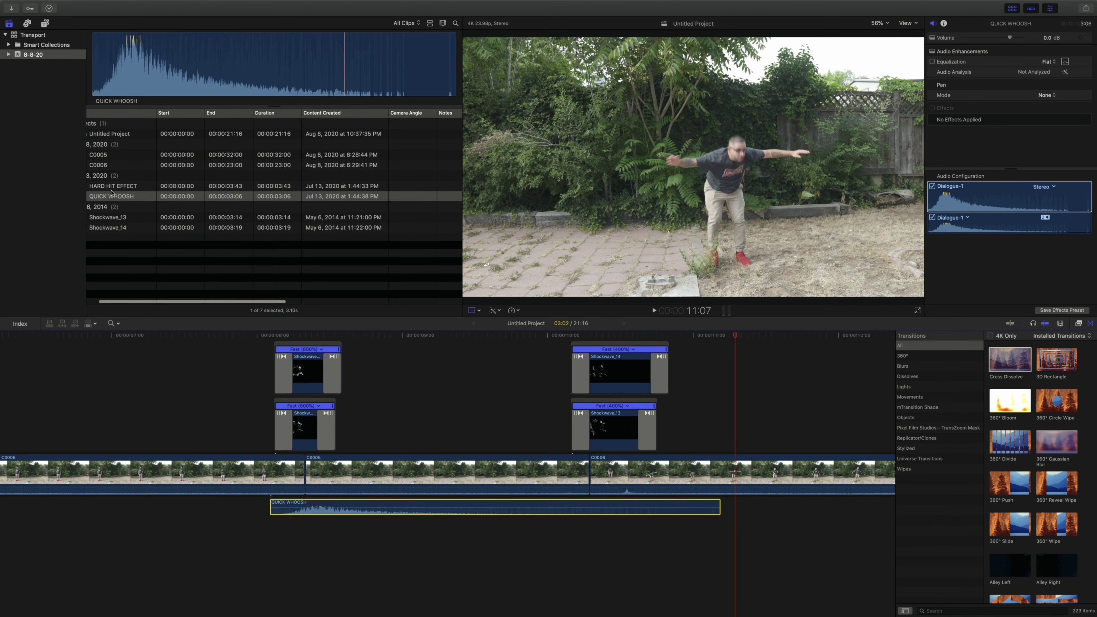
{"action": "left_click_drag", "start_coordinate": [112, 191], "coordinate": [577, 536]}
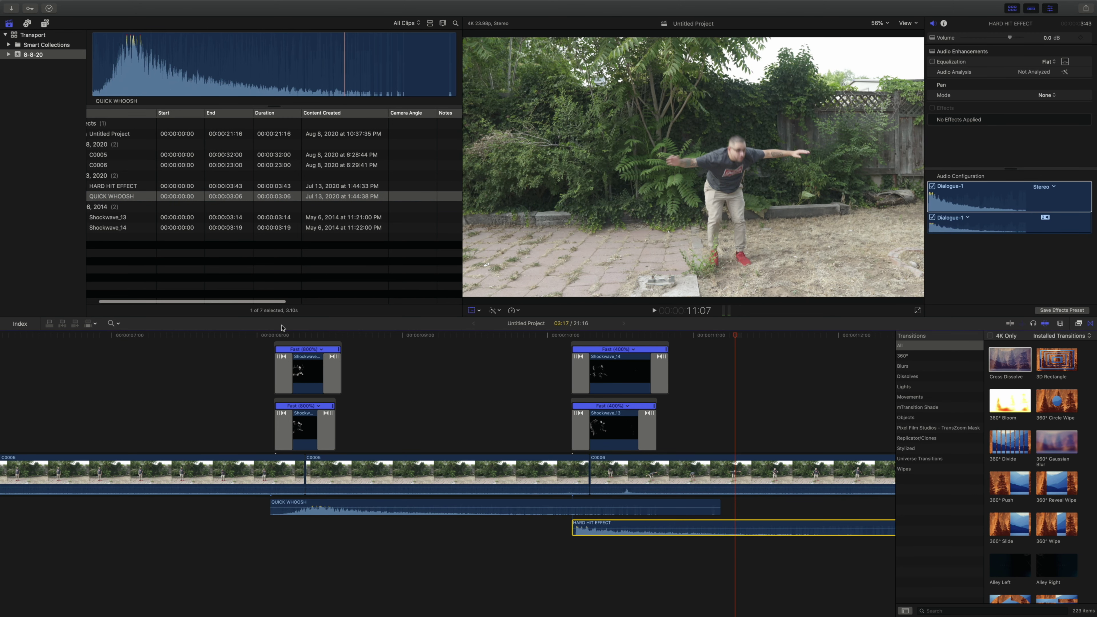
{"action": "key", "text": "Home"}
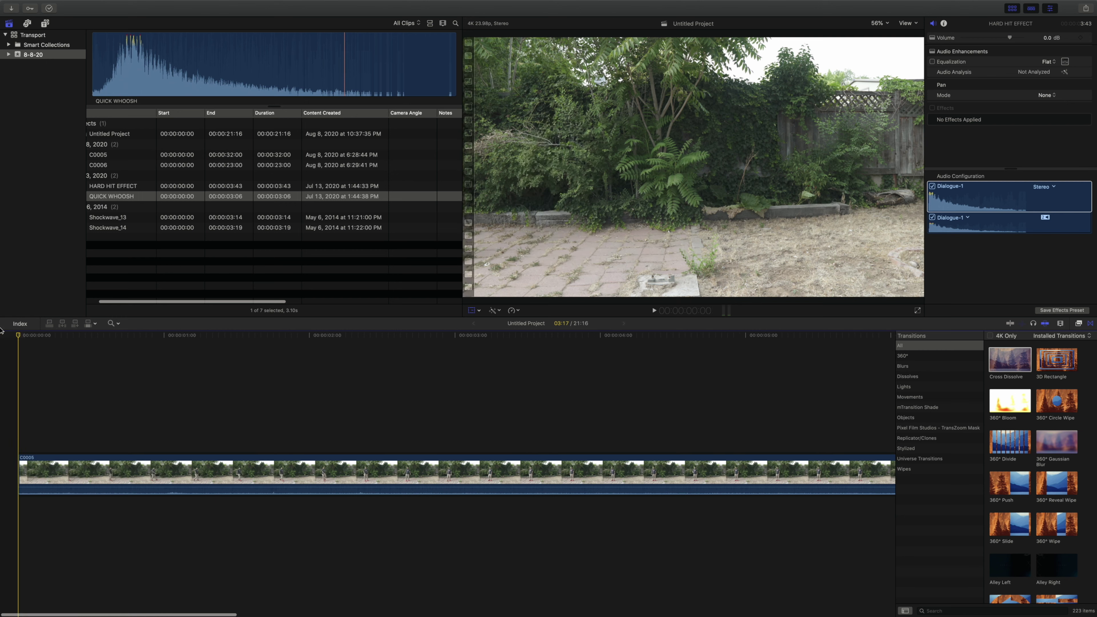
{"action": "key", "text": "space"}
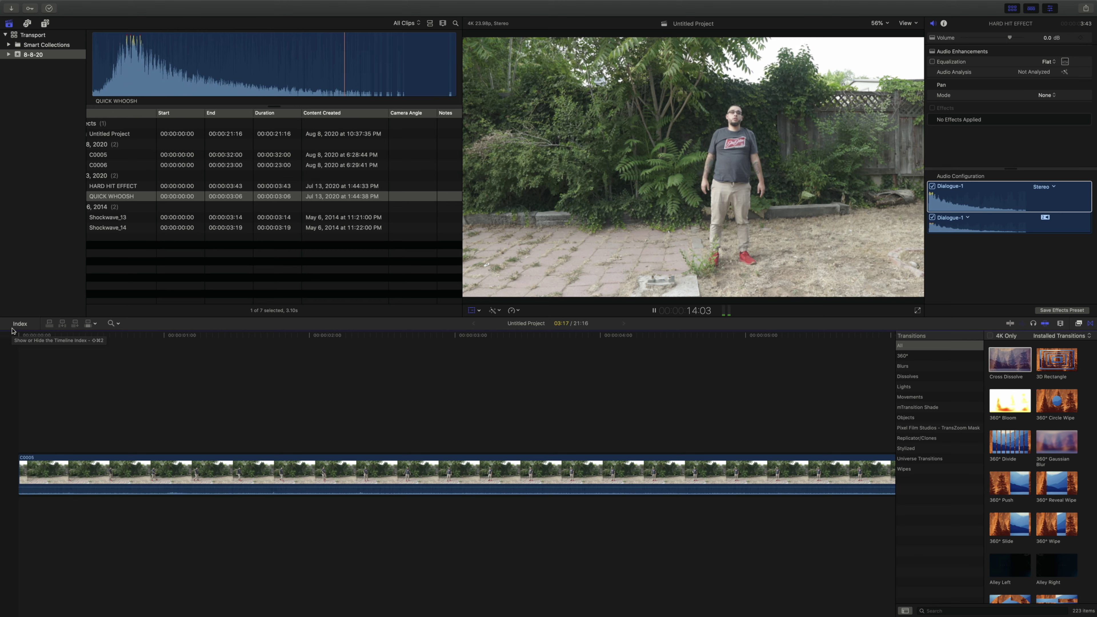
{"action": "key", "text": "space"}
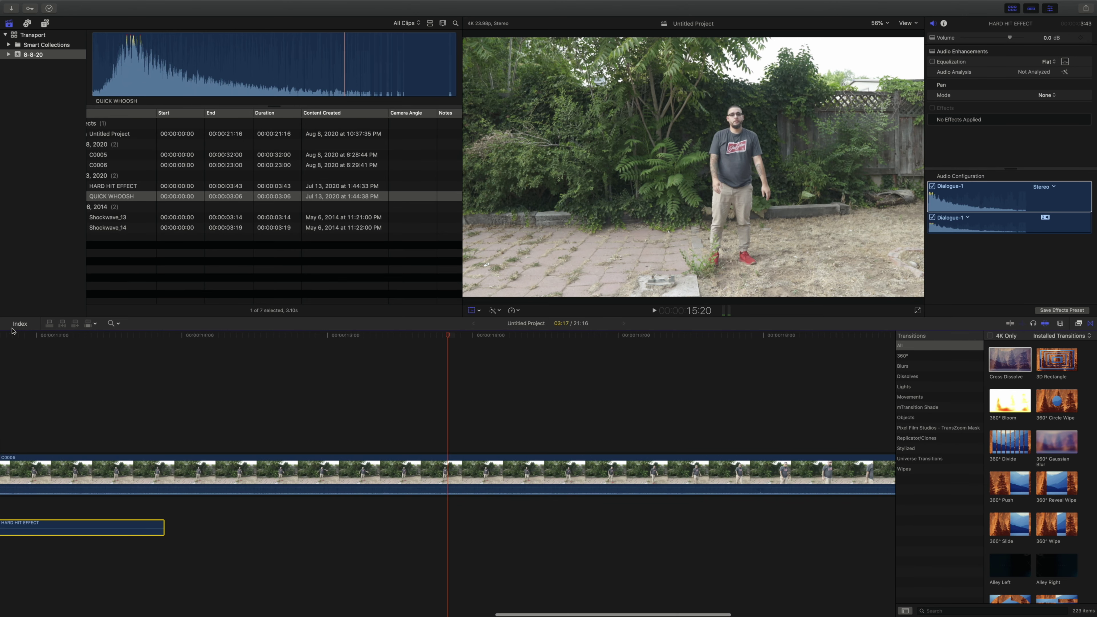